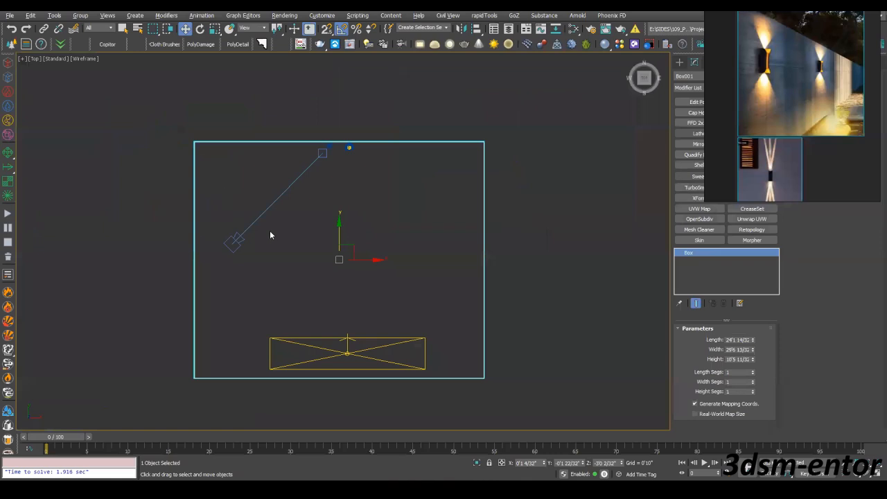
Examine the room box, camera and overhead plane light of the scene in the top view
{"action": "scroll", "coordinate": [237, 202], "scroll_direction": "up", "scroll_amount": 2}
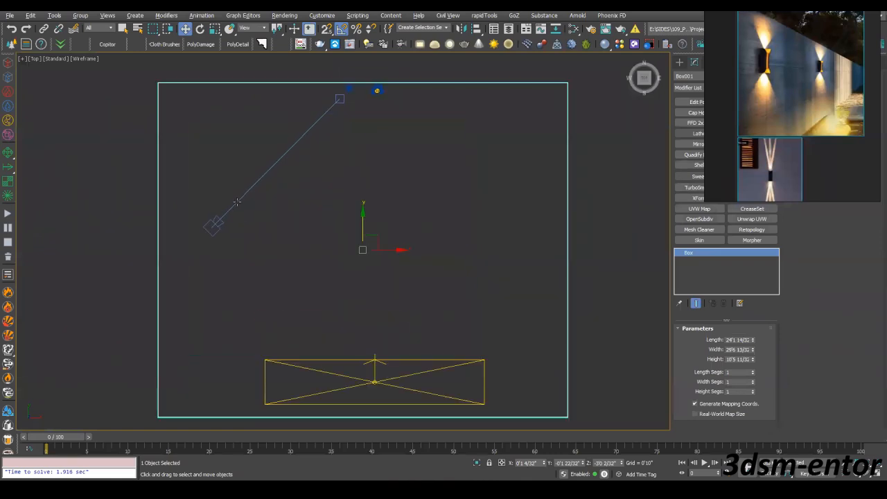
{"action": "left_click_drag", "start_coordinate": [257, 233], "coordinate": [228, 185]}
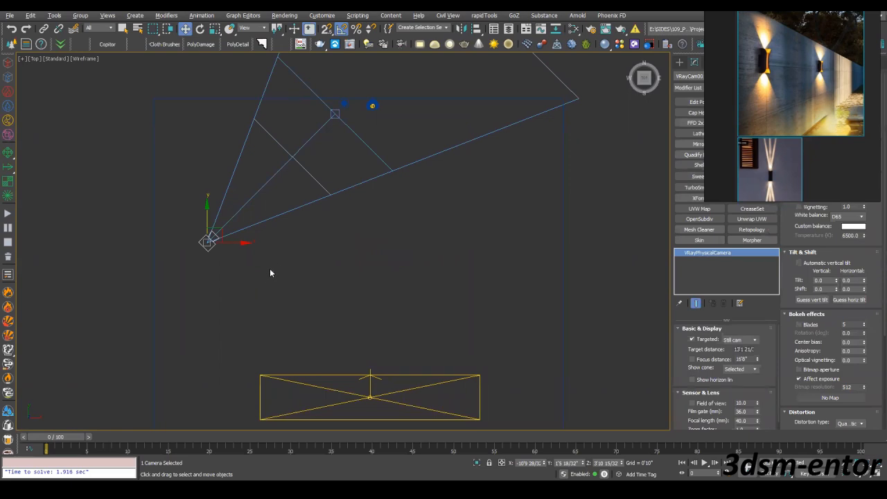
{"action": "left_click_drag", "start_coordinate": [273, 263], "coordinate": [194, 170]}
{"action": "left_click", "coordinate": [331, 248]}
{"action": "middle_click_drag", "start_coordinate": [337, 303], "coordinate": [313, 245]}
{"action": "key", "text": "shift+f"}
{"action": "left_click", "coordinate": [329, 318]}
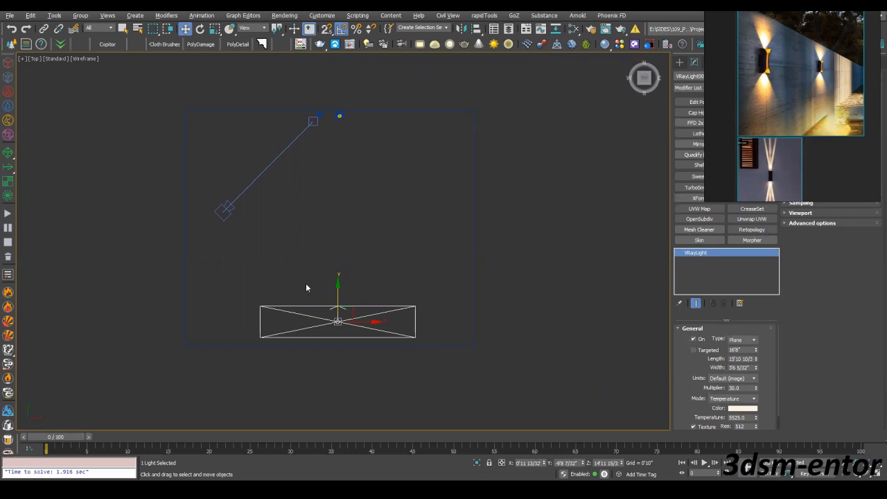
{"action": "middle_click_drag", "start_coordinate": [305, 288], "coordinate": [304, 305]}
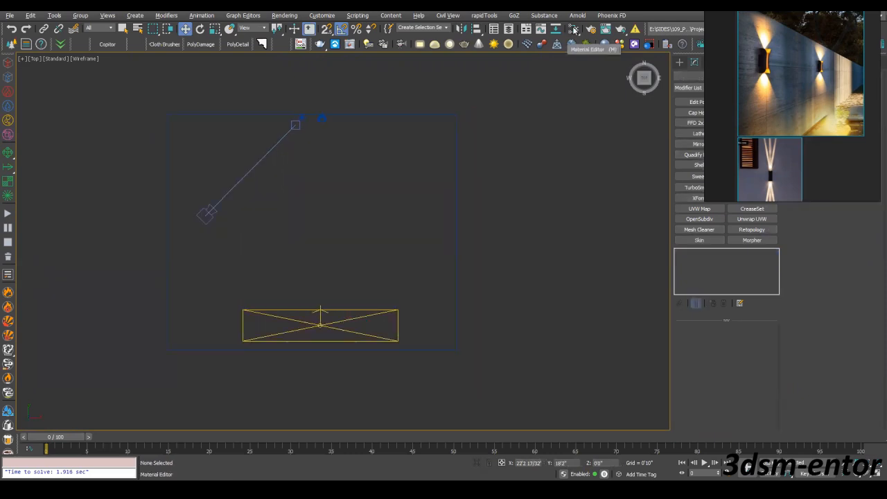
Open the Slate Material Editor and examine the white Material #25 and the black Material #26
{"action": "left_click", "coordinate": [573, 29]}
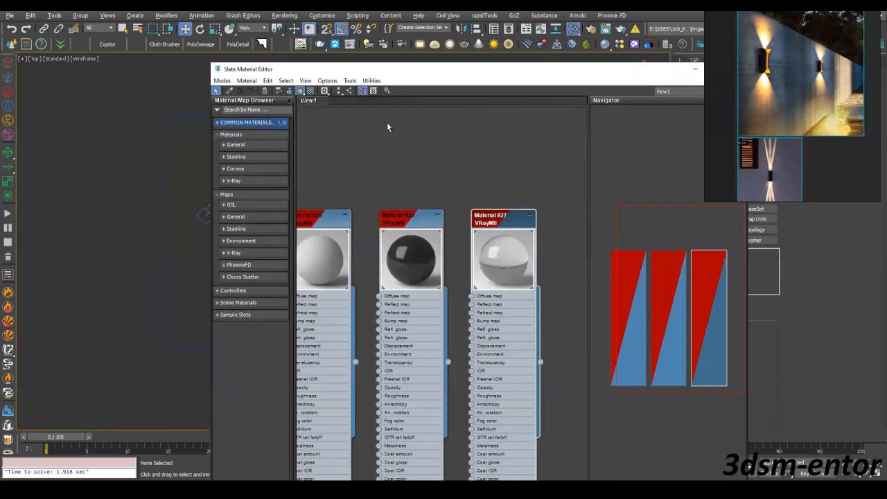
{"action": "middle_click_drag", "start_coordinate": [380, 172], "coordinate": [372, 182]}
{"action": "scroll", "coordinate": [373, 185], "scroll_direction": "up", "scroll_amount": 2}
{"action": "left_click", "coordinate": [373, 178]}
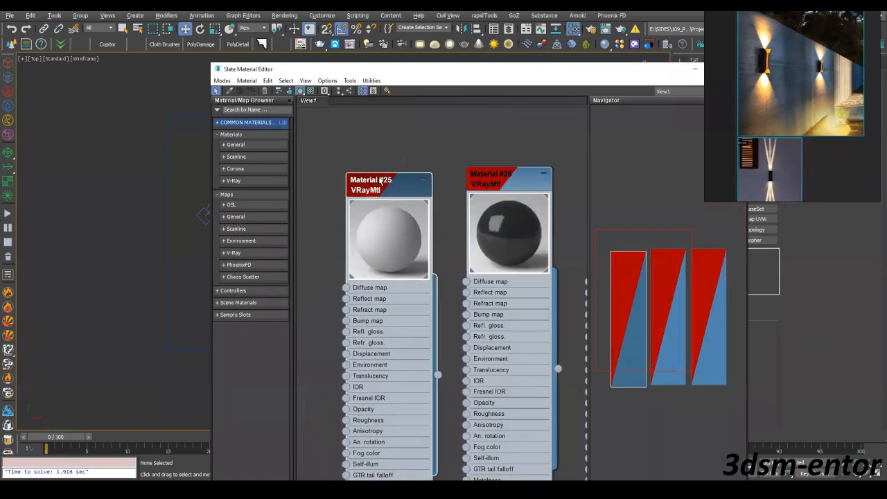
{"action": "mouse_move", "coordinate": [373, 185]}
{"action": "left_mouse_down"}
{"action": "mouse_move", "coordinate": [352, 182]}
{"action": "mouse_move", "coordinate": [364, 168]}
{"action": "mouse_move", "coordinate": [368, 184]}
{"action": "left_mouse_up"}
{"action": "key", "text": "alt+w"}
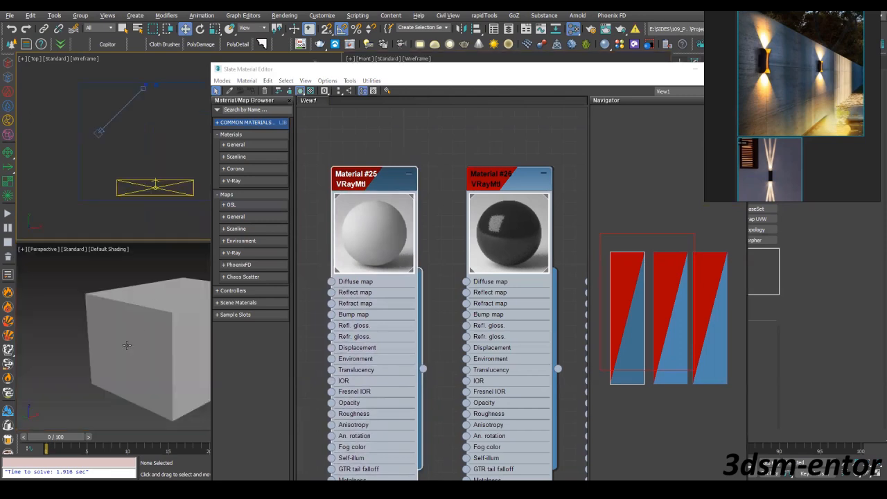
{"action": "left_click", "coordinate": [124, 343]}
{"action": "key", "text": "alt+w"}
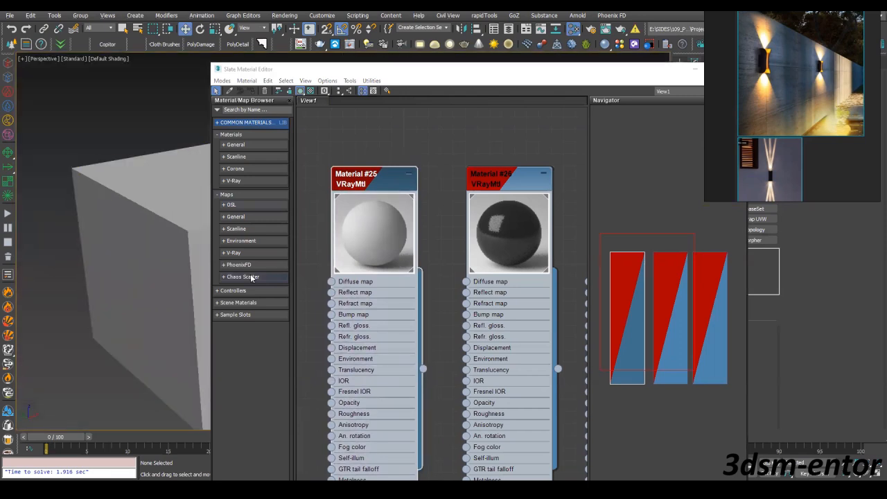
{"action": "middle_click_drag", "start_coordinate": [514, 187], "coordinate": [460, 185]}
{"action": "left_click", "coordinate": [461, 185]}
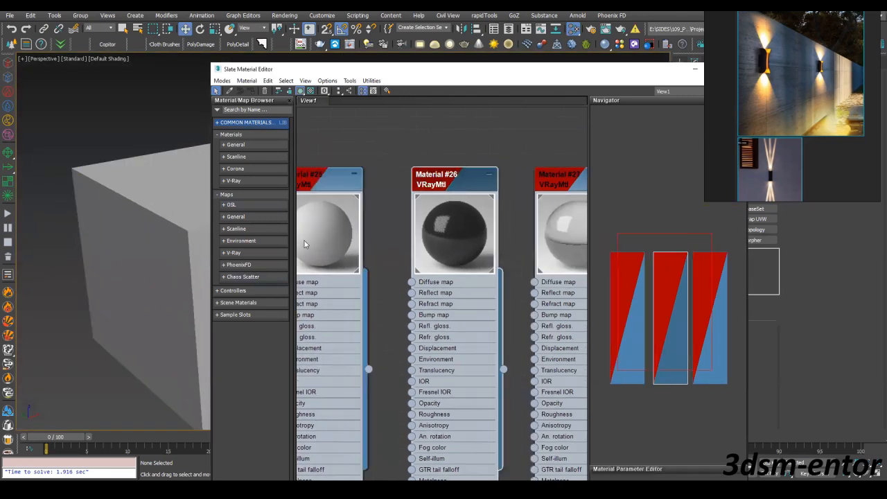
Select the cylinder lamp in the camera view and examine the transparent Material #27, closing the material editor when done
{"action": "key", "text": "alt+w"}
{"action": "key", "text": "alt+w"}
{"action": "key", "text": "alt+w"}
{"action": "left_click", "coordinate": [469, 72]}
{"action": "left_click_drag", "start_coordinate": [469, 72], "coordinate": [0, 90]}
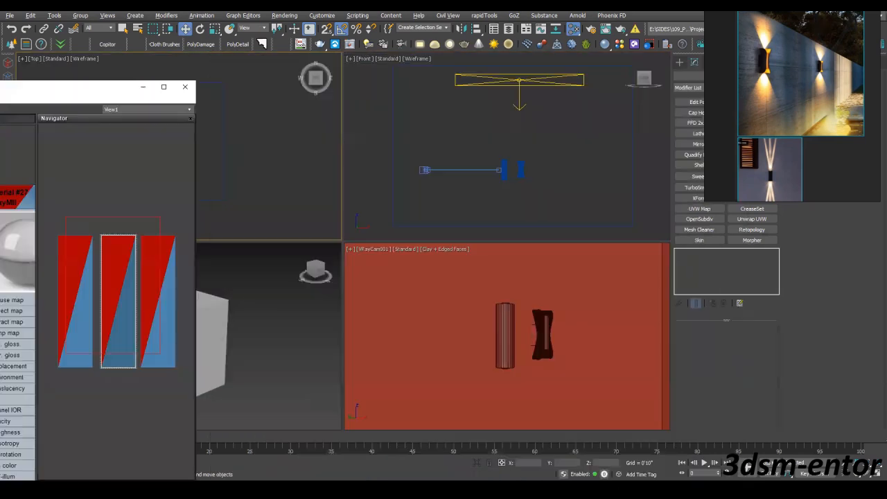
{"action": "left_click", "coordinate": [508, 338]}
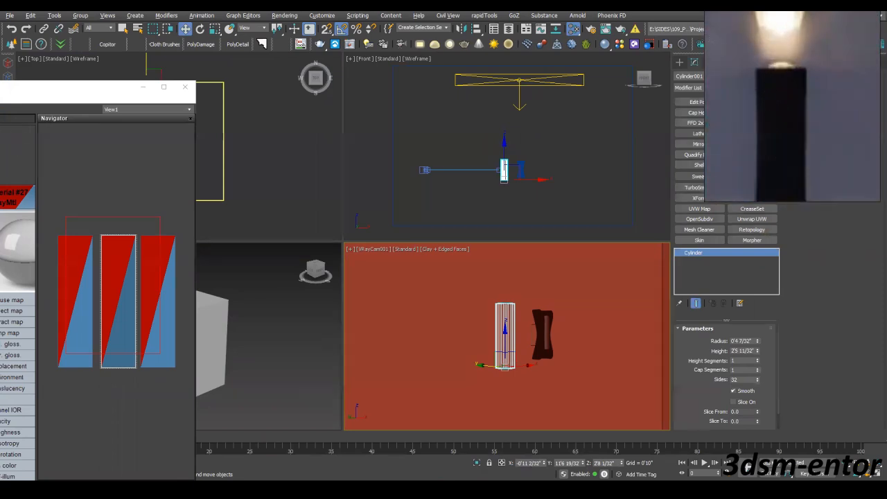
{"action": "left_click_drag", "start_coordinate": [53, 91], "coordinate": [370, 76]}
{"action": "middle_click_drag", "start_coordinate": [314, 214], "coordinate": [244, 196]}
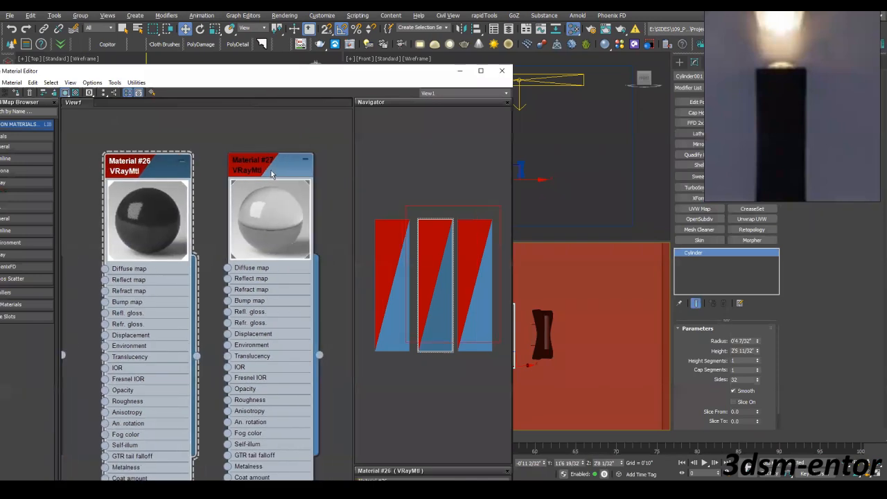
{"action": "left_click", "coordinate": [265, 170]}
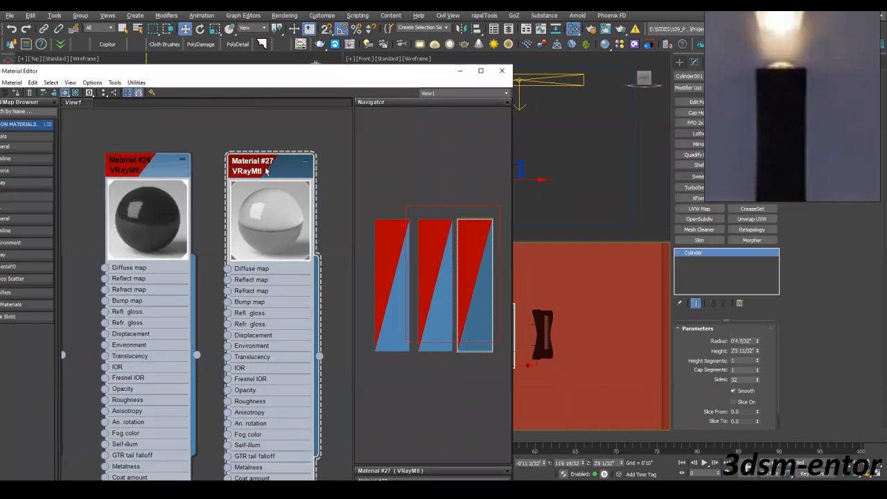
{"action": "key", "text": "m"}
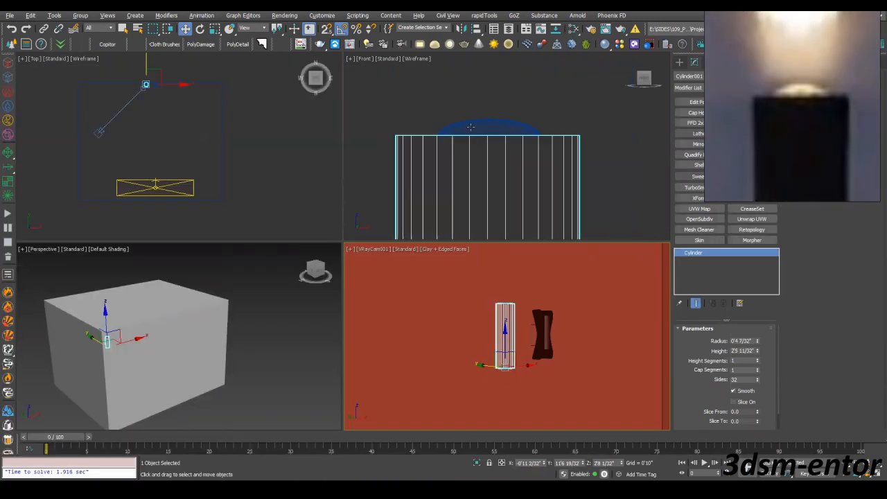
Examine the half spheres at the upper and lower ends of the cylinder lamp in the front view
{"action": "left_click", "coordinate": [472, 129]}
{"action": "scroll", "coordinate": [475, 104], "scroll_direction": "down", "scroll_amount": 5}
{"action": "middle_click_drag", "start_coordinate": [475, 230], "coordinate": [485, 199]}
{"action": "scroll", "coordinate": [486, 193], "scroll_direction": "up", "scroll_amount": 3}
{"action": "left_click", "coordinate": [486, 186]}
{"action": "scroll", "coordinate": [486, 182], "scroll_direction": "down", "scroll_amount": 4}
{"action": "middle_click_drag", "start_coordinate": [486, 151], "coordinate": [503, 156]}
{"action": "left_click", "coordinate": [491, 178]}
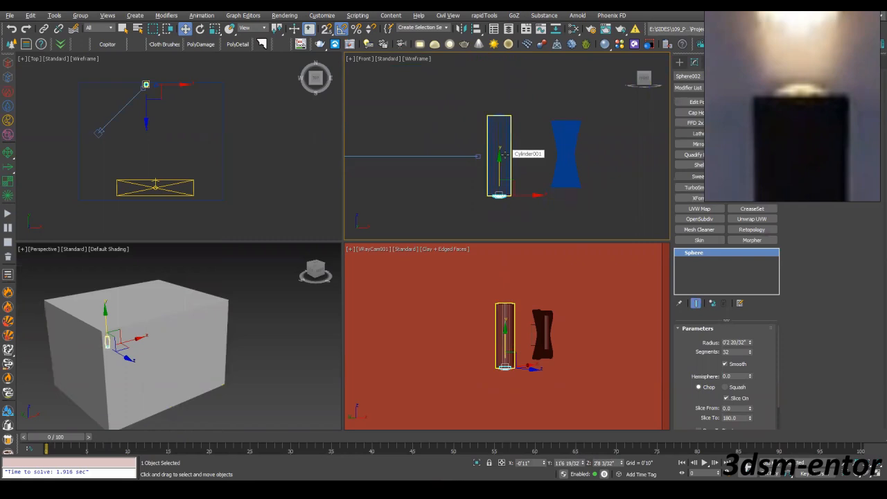
{"action": "left_click", "coordinate": [460, 201]}
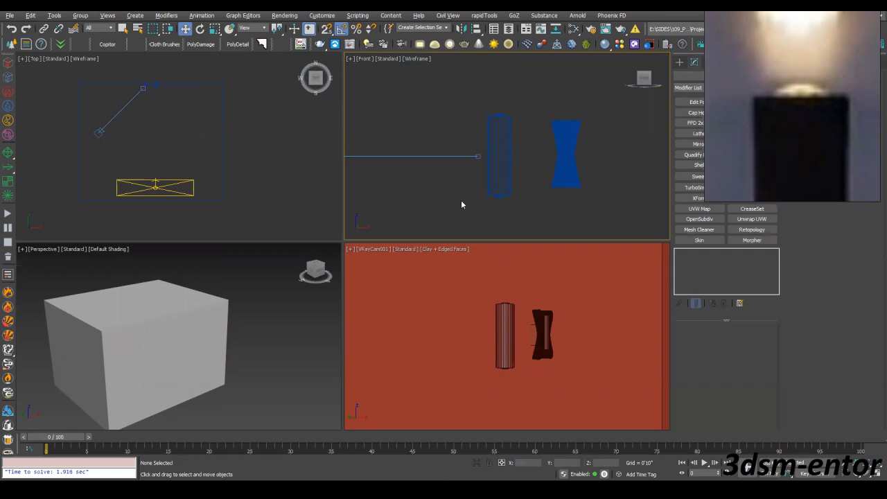
Start an interactive V-Ray render of the camera view and raise the exposure to 4.223
{"action": "left_click", "coordinate": [463, 291]}
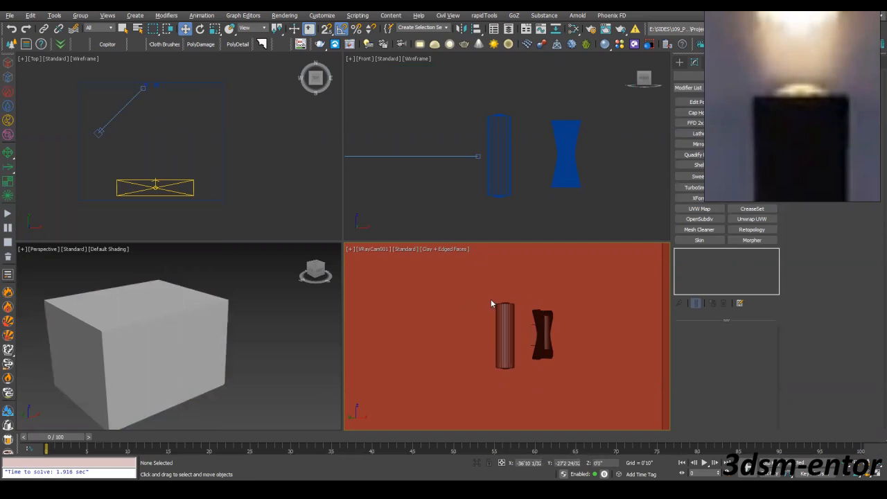
{"action": "left_click", "coordinate": [351, 44]}
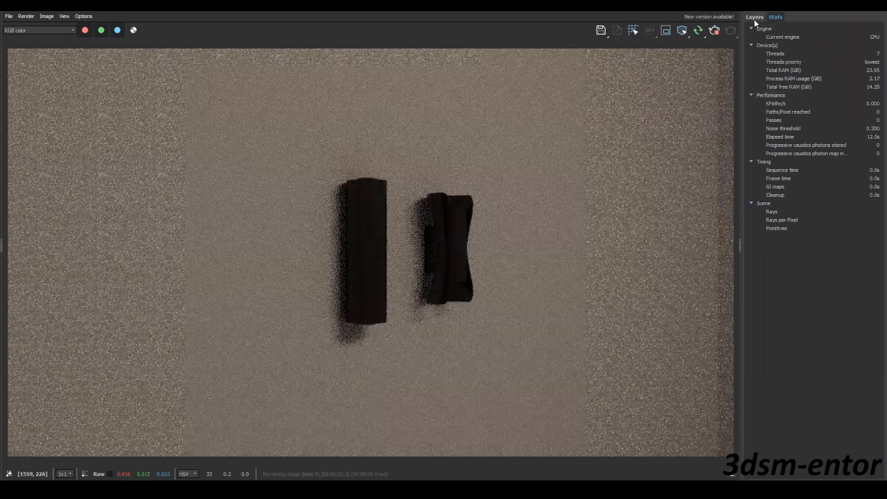
{"action": "left_click", "coordinate": [755, 18]}
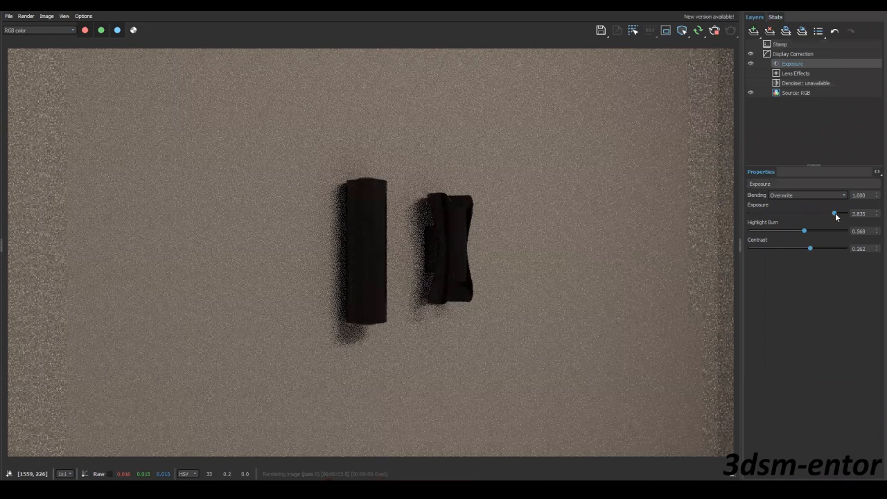
{"action": "left_click_drag", "start_coordinate": [835, 214], "coordinate": [838, 214]}
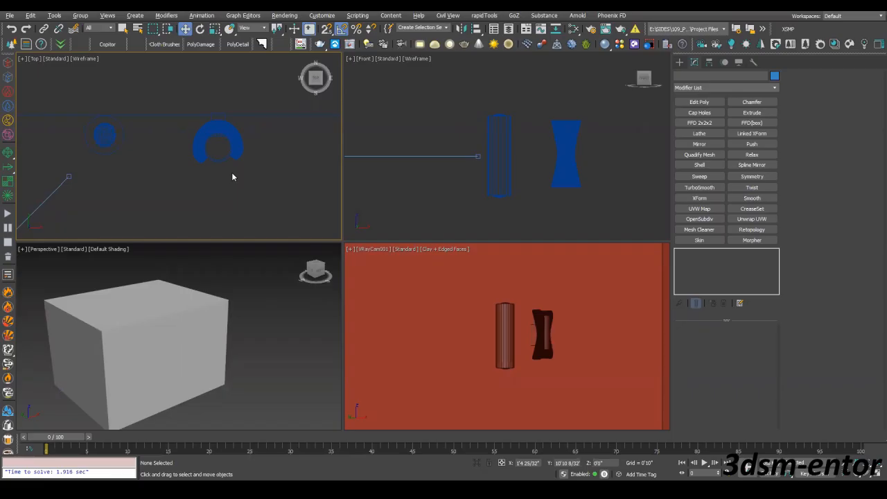
Create a plane VRayLight about 0'3 27/32" by 0'3 12/32" inside the curved lamp in the top view
{"action": "left_click", "coordinate": [681, 62]}
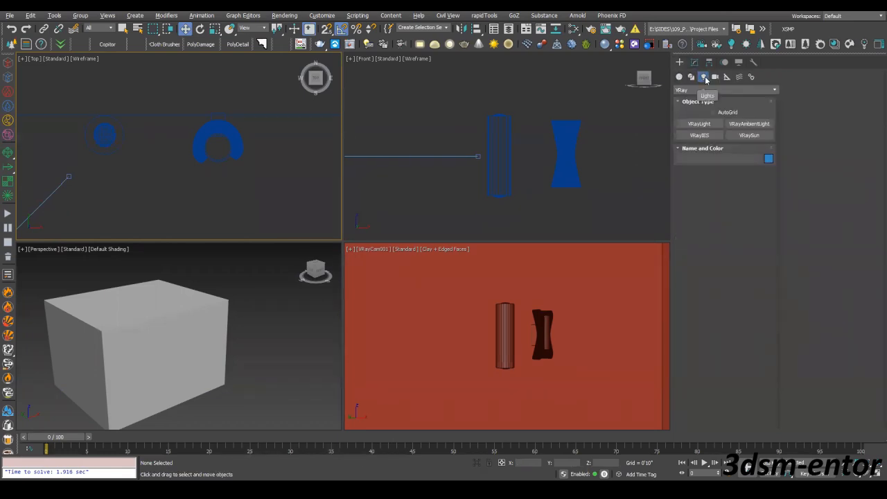
{"action": "left_click", "coordinate": [692, 90]}
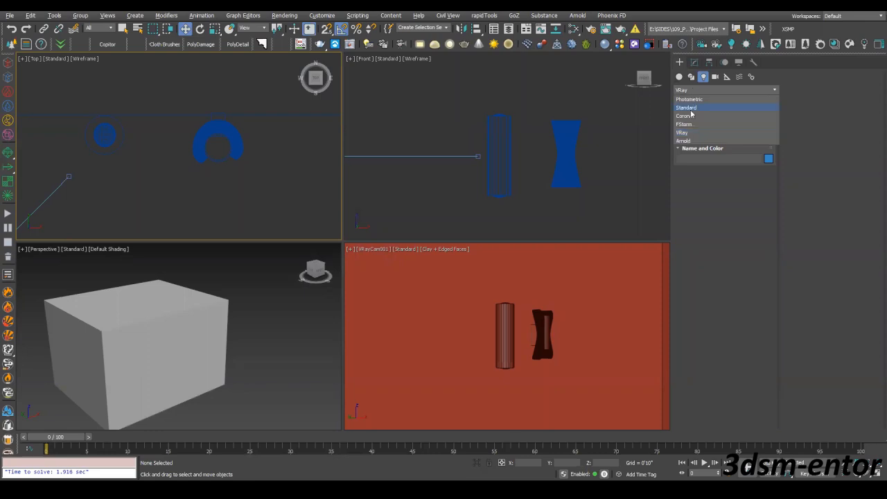
{"action": "left_click", "coordinate": [690, 133]}
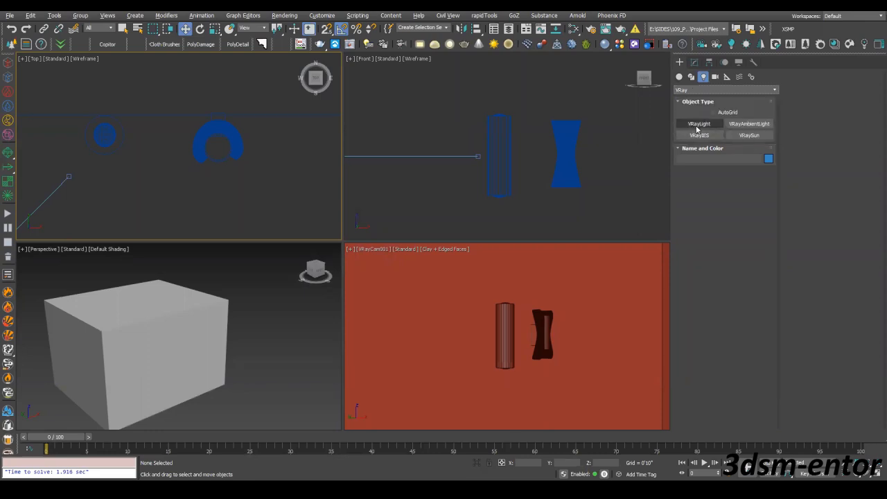
{"action": "left_click", "coordinate": [419, 46]}
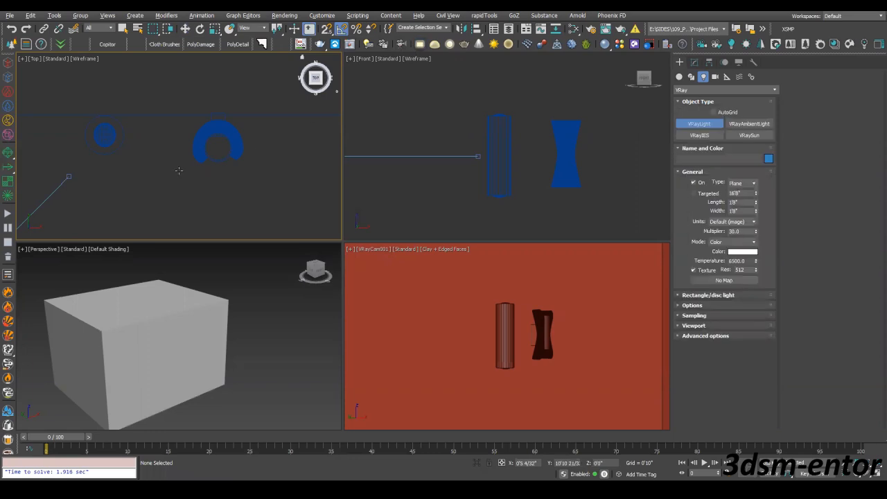
{"action": "scroll", "coordinate": [226, 144], "scroll_direction": "up", "scroll_amount": 8}
{"action": "left_click_drag", "start_coordinate": [163, 138], "coordinate": [234, 201]}
{"action": "scroll", "coordinate": [208, 186], "scroll_direction": "up", "scroll_amount": 2}
{"action": "scroll", "coordinate": [199, 154], "scroll_direction": "down", "scroll_amount": 2}
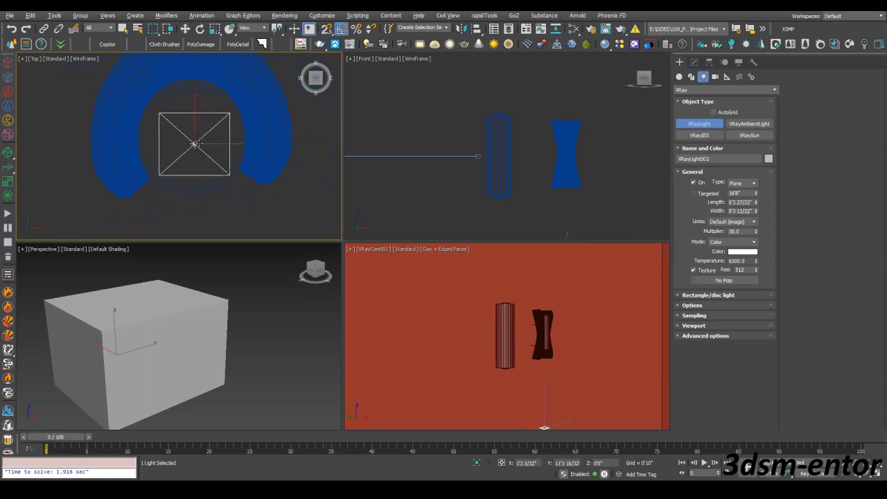
Move the new plane light vertically up into the curved lamp body in the front view
{"action": "key", "text": "w"}
{"action": "scroll", "coordinate": [485, 166], "scroll_direction": "down", "scroll_amount": 2}
{"action": "left_click_drag", "start_coordinate": [490, 195], "coordinate": [498, 102]}
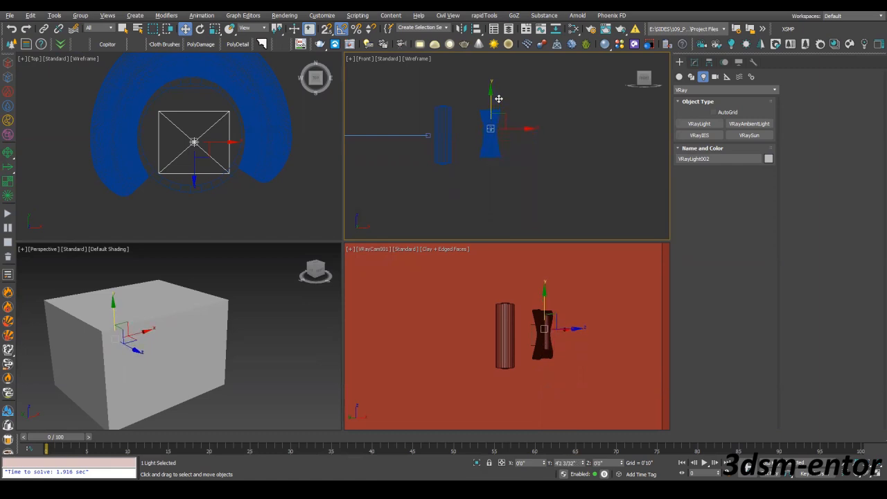
{"action": "scroll", "coordinate": [488, 127], "scroll_direction": "up", "scroll_amount": 5}
{"action": "left_click_drag", "start_coordinate": [498, 126], "coordinate": [498, 125]}
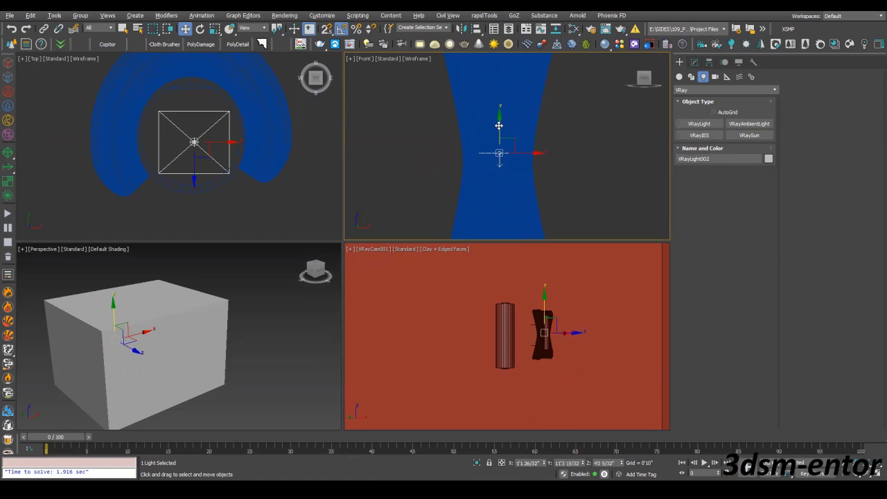
Frame the plane light in the maximized perspective view and set its shading to Clay with Edged Faces
{"action": "right_click", "coordinate": [519, 342]}
{"action": "key", "text": "alt+w"}
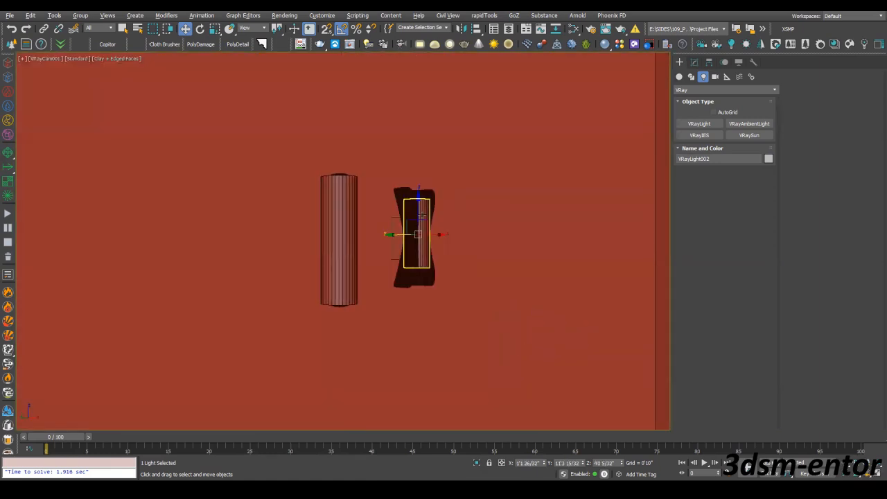
{"action": "key", "text": "alt+w"}
{"action": "right_click", "coordinate": [216, 337]}
{"action": "key", "text": "z"}
{"action": "key", "text": "alt+w"}
{"action": "scroll", "coordinate": [282, 334], "scroll_direction": "down", "scroll_amount": 5}
{"action": "left_click", "coordinate": [109, 58]}
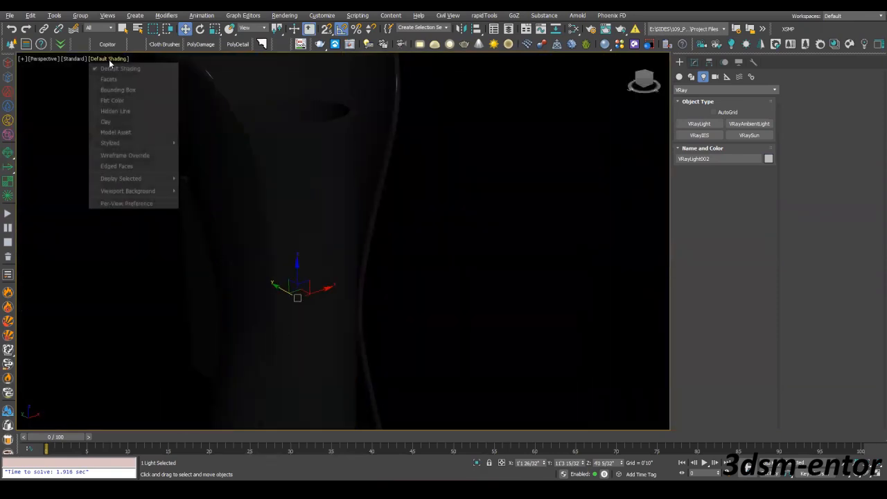
{"action": "left_click", "coordinate": [105, 122]}
{"action": "key", "text": "F4"}
{"action": "scroll", "coordinate": [293, 257], "scroll_direction": "down", "scroll_amount": 5}
Clone the plane light as an instance to the inner cylinder's lower end, and mirror the upper light to face upward
{"action": "mouse_move", "coordinate": [297, 189]}
{"action": "left_mouse_down"}
{"action": "mouse_move", "coordinate": [296, 143]}
{"action": "mouse_move", "coordinate": [298, 309]}
{"action": "left_mouse_up"}
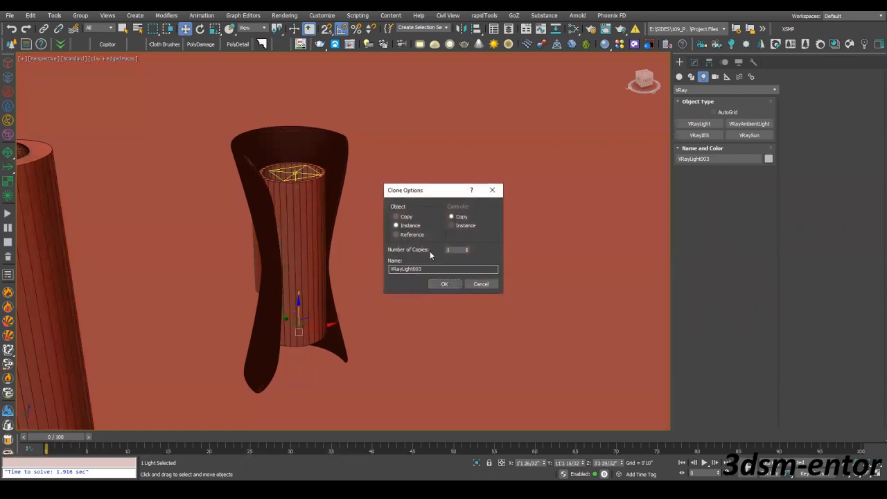
{"action": "left_click", "coordinate": [447, 283]}
{"action": "left_click", "coordinate": [295, 176]}
{"action": "scroll", "coordinate": [301, 178], "scroll_direction": "up", "scroll_amount": 3}
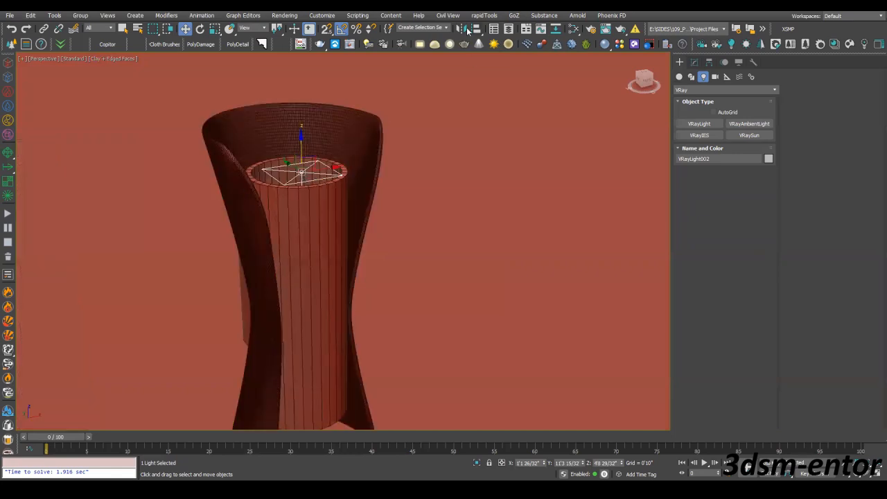
{"action": "left_click", "coordinate": [461, 29]}
{"action": "left_click", "coordinate": [426, 218]}
{"action": "left_click", "coordinate": [418, 316]}
Examine the placement of the upper and lower lights inside the curved lamp in the front view
{"action": "key", "text": "alt+w"}
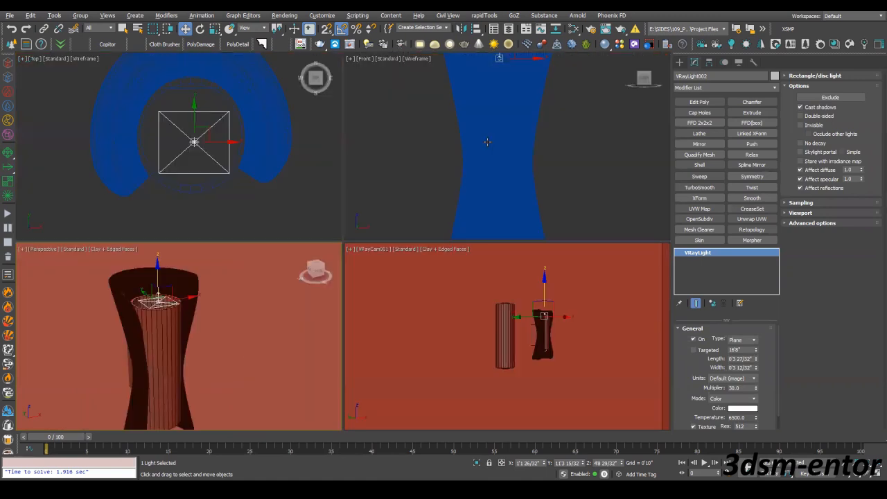
{"action": "right_click", "coordinate": [471, 222]}
{"action": "key", "text": "alt+w"}
{"action": "key", "text": "z"}
{"action": "scroll", "coordinate": [322, 133], "scroll_direction": "down", "scroll_amount": 12}
{"action": "middle_click_drag", "start_coordinate": [320, 269], "coordinate": [346, 209]}
{"action": "scroll", "coordinate": [346, 209], "scroll_direction": "up", "scroll_amount": 7}
{"action": "scroll", "coordinate": [373, 198], "scroll_direction": "up", "scroll_amount": 5}
{"action": "scroll", "coordinate": [370, 253], "scroll_direction": "down", "scroll_amount": 8}
{"action": "middle_click_drag", "start_coordinate": [386, 253], "coordinate": [403, 273]}
{"action": "key", "text": "alt+w"}
Start an interactive render of the camera view and set the upper plane light's multiplier to 100
{"action": "right_click", "coordinate": [453, 314]}
{"action": "key", "text": "alt+w"}
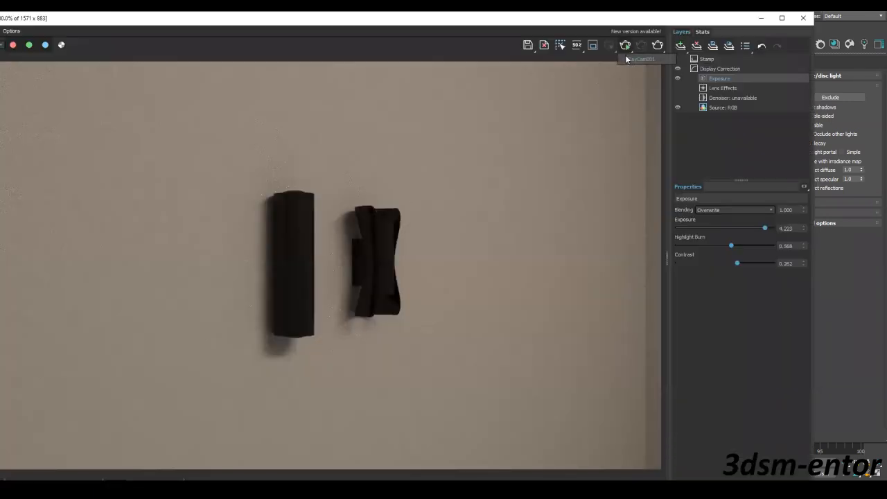
{"action": "left_click", "coordinate": [625, 54]}
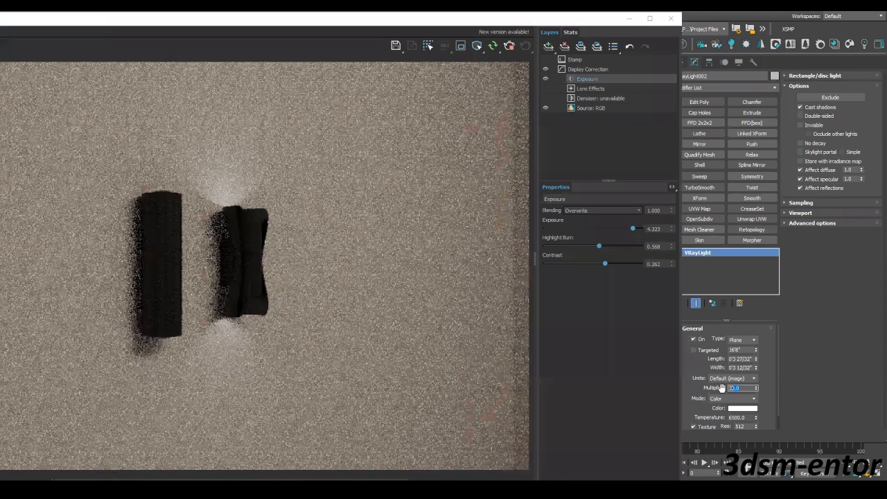
{"action": "type", "text": "100"}
{"action": "key", "text": "Return"}
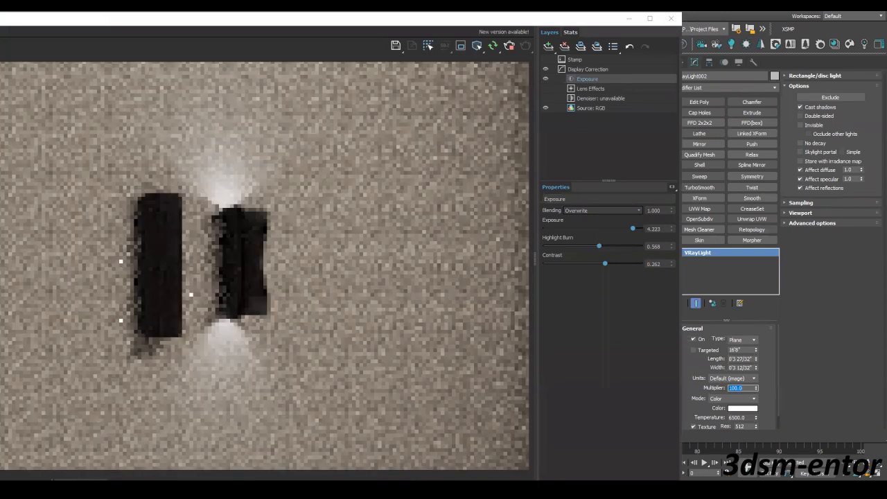
Raise the plane light's multiplier to 200
{"action": "type", "text": "200"}
{"action": "key", "text": "Return"}
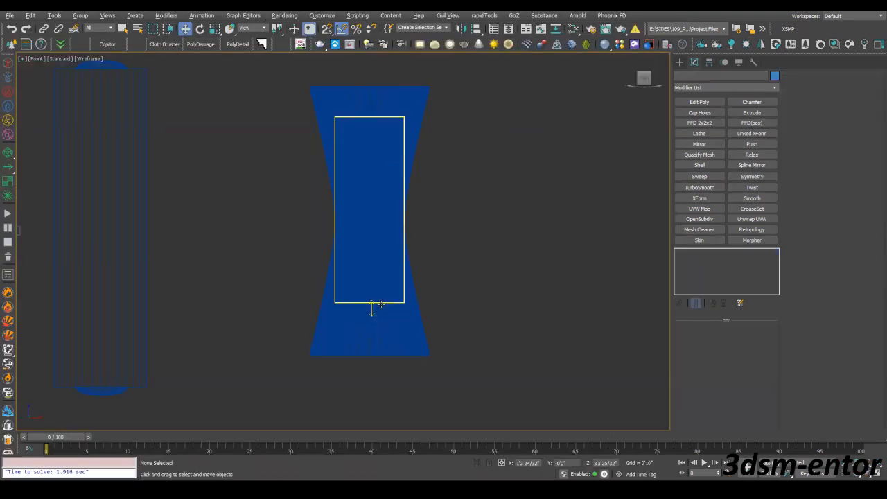
Move the lower plane light up to the middle of the curved lamp in the front view
{"action": "scroll", "coordinate": [365, 312], "scroll_direction": "up", "scroll_amount": 5}
{"action": "scroll", "coordinate": [352, 291], "scroll_direction": "up", "scroll_amount": 5}
{"action": "left_click", "coordinate": [349, 215]}
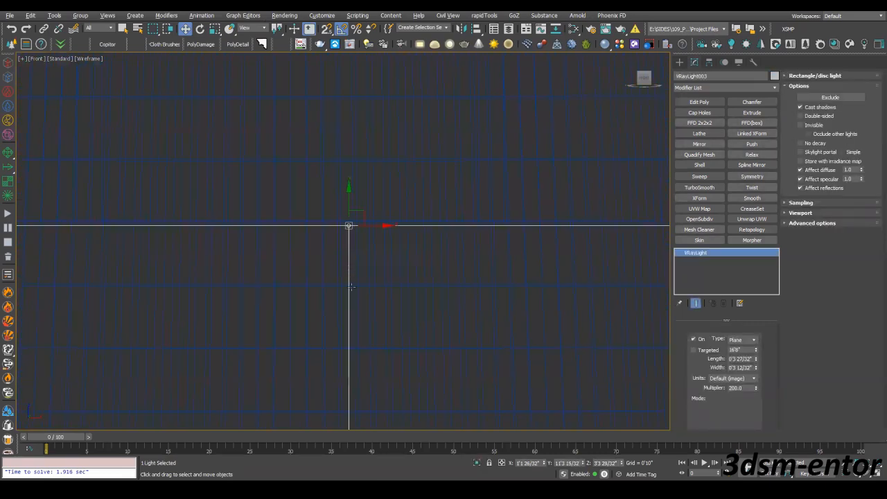
{"action": "scroll", "coordinate": [352, 306], "scroll_direction": "down", "scroll_amount": 3}
{"action": "scroll", "coordinate": [319, 286], "scroll_direction": "down", "scroll_amount": 5}
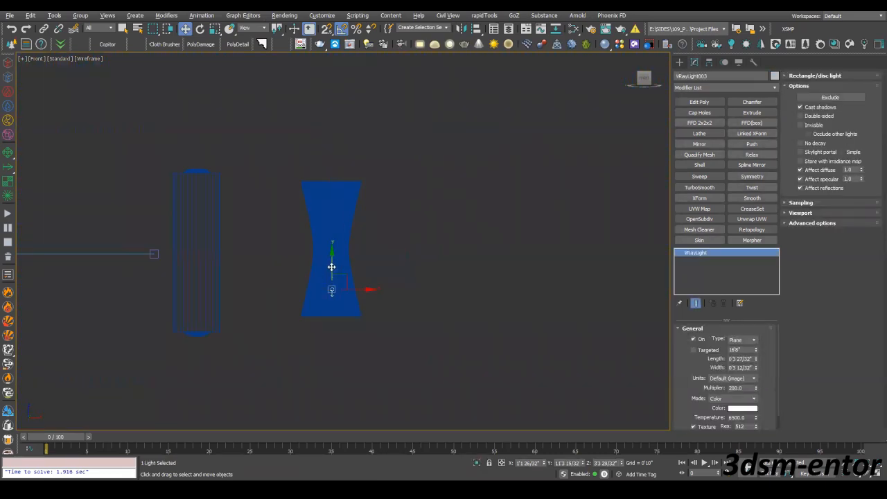
{"action": "left_click_drag", "start_coordinate": [334, 238], "coordinate": [333, 223]}
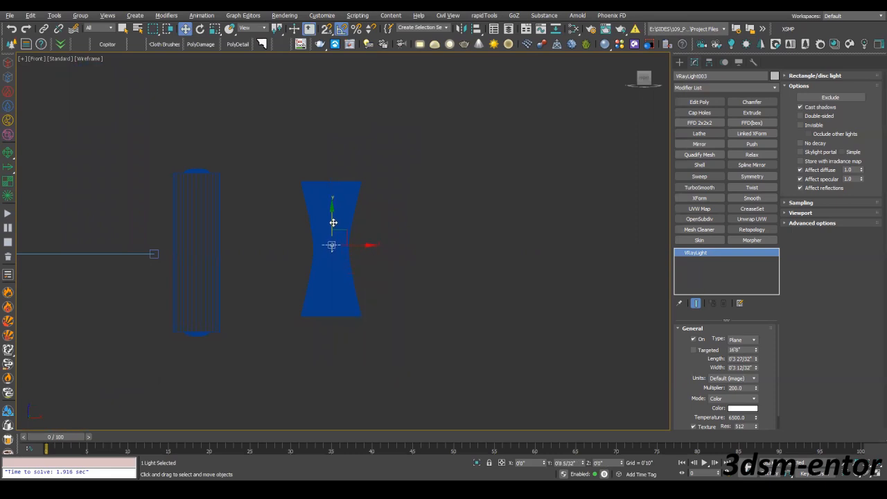
{"action": "scroll", "coordinate": [335, 219], "scroll_direction": "up", "scroll_amount": 4}
{"action": "scroll", "coordinate": [334, 216], "scroll_direction": "down", "scroll_amount": 2}
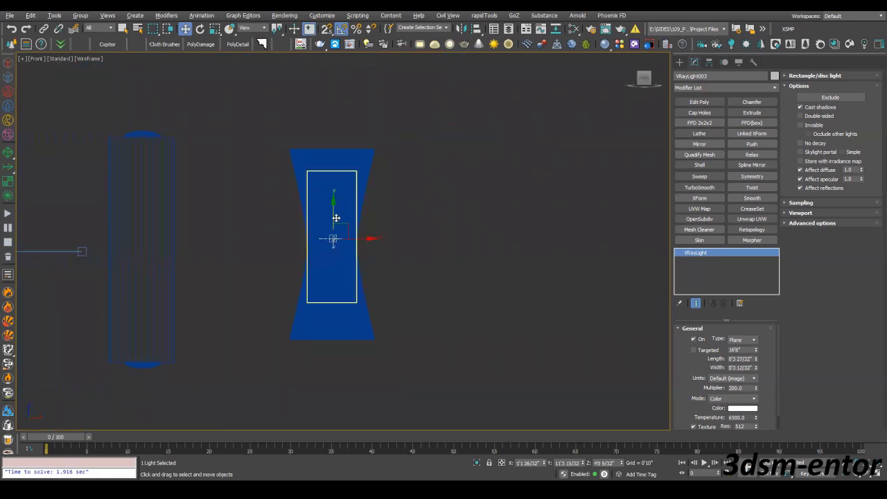
{"action": "left_click_drag", "start_coordinate": [333, 215], "coordinate": [333, 213]}
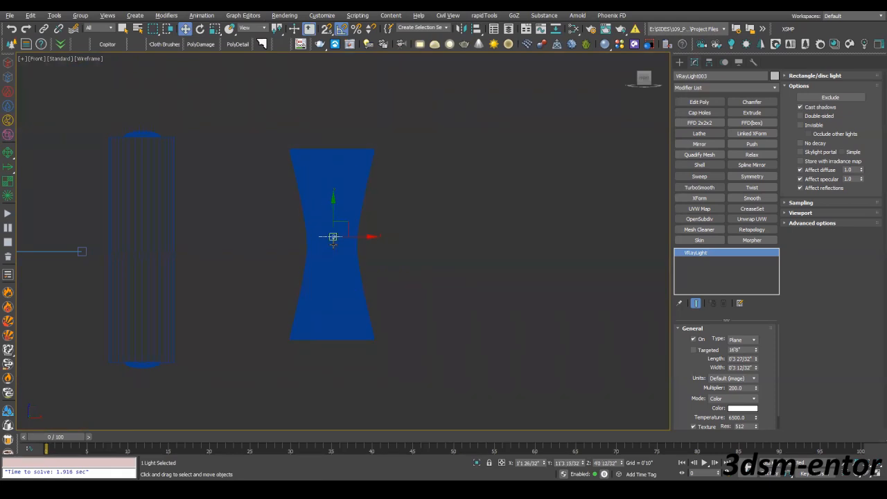
Run an interactive render of the camera view and set the centred plane light's multiplier to 2000
{"action": "key", "text": "alt+w"}
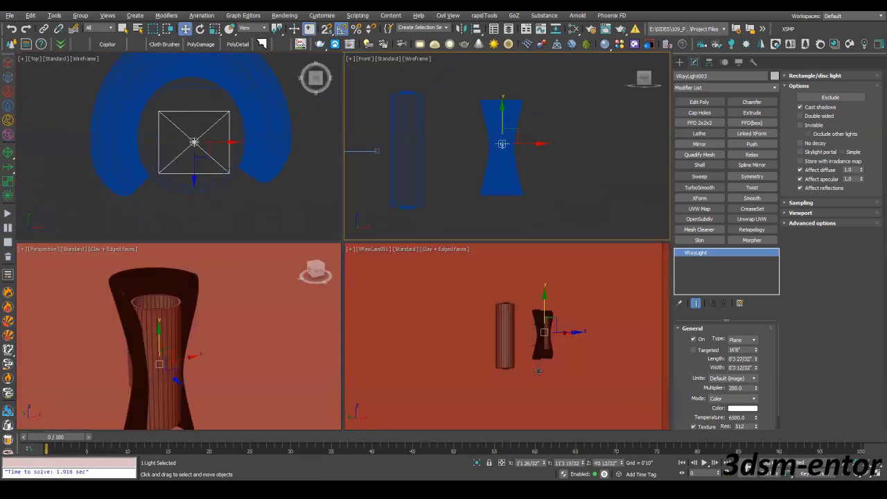
{"action": "key", "text": "alt+w"}
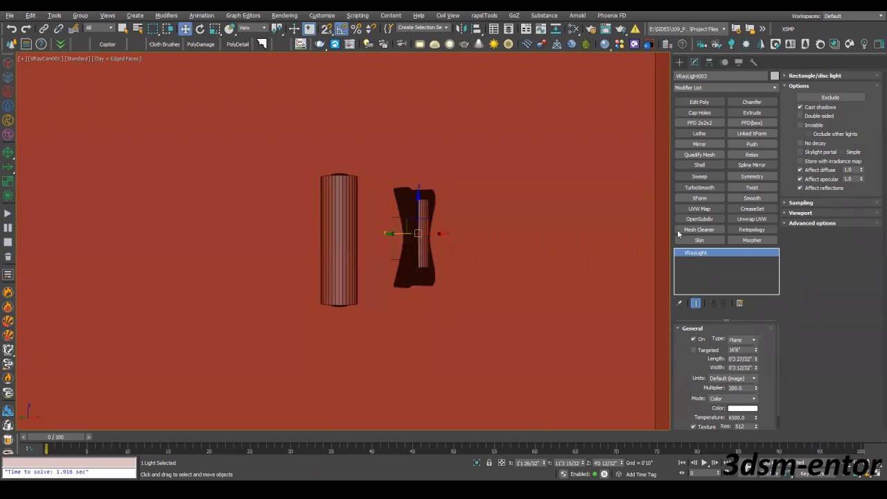
{"action": "left_click", "coordinate": [799, 86]}
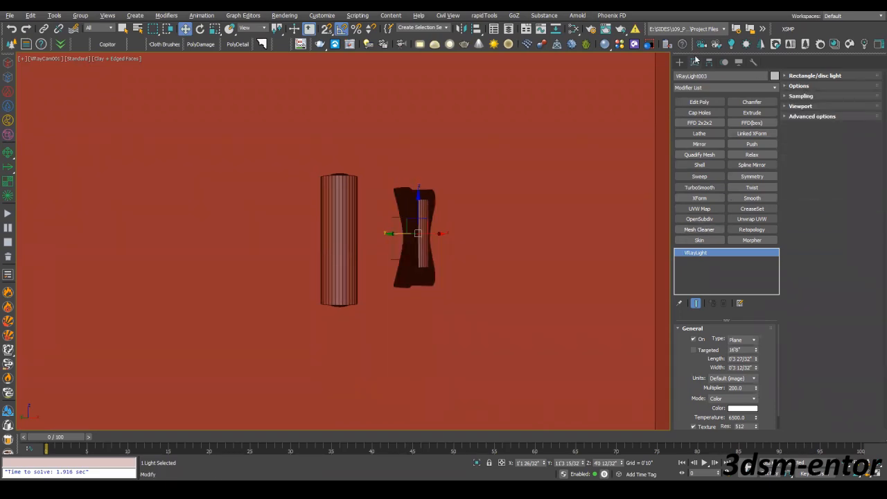
{"action": "left_click", "coordinate": [799, 85]}
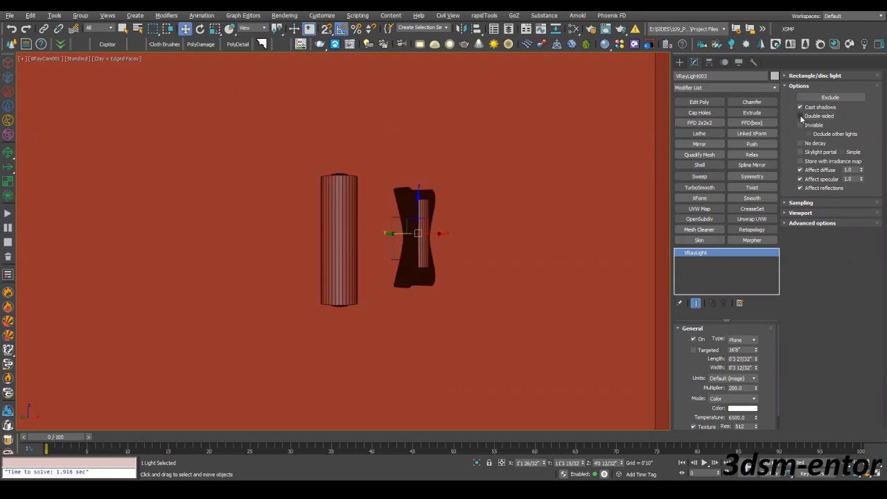
{"action": "left_click", "coordinate": [349, 44]}
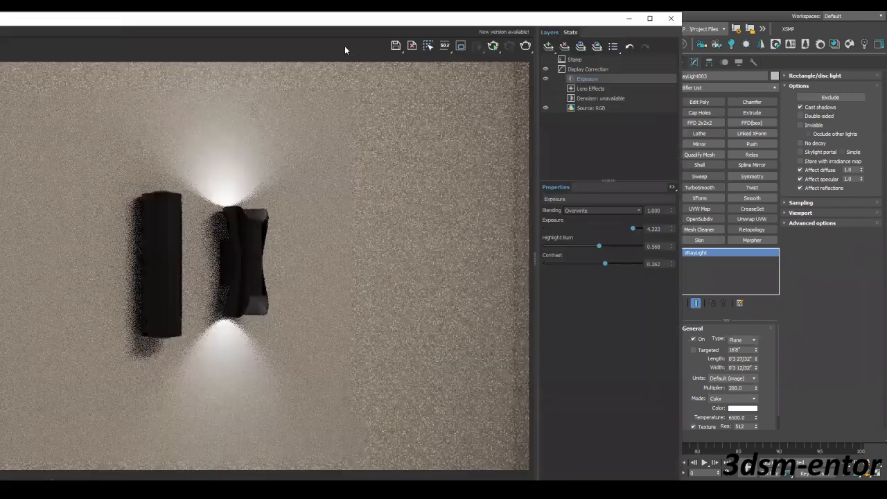
{"action": "left_click", "coordinate": [492, 47]}
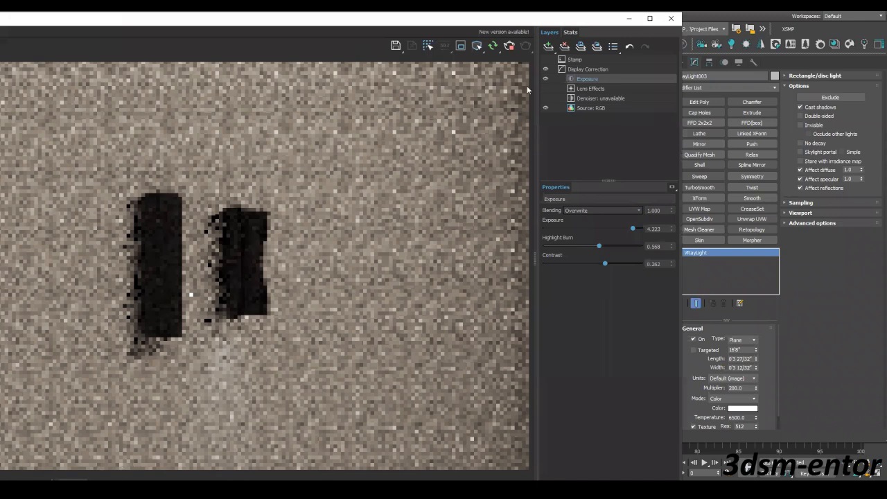
{"action": "double_click", "coordinate": [734, 388]}
{"action": "type", "text": "2000"}
{"action": "key", "text": "Return"}
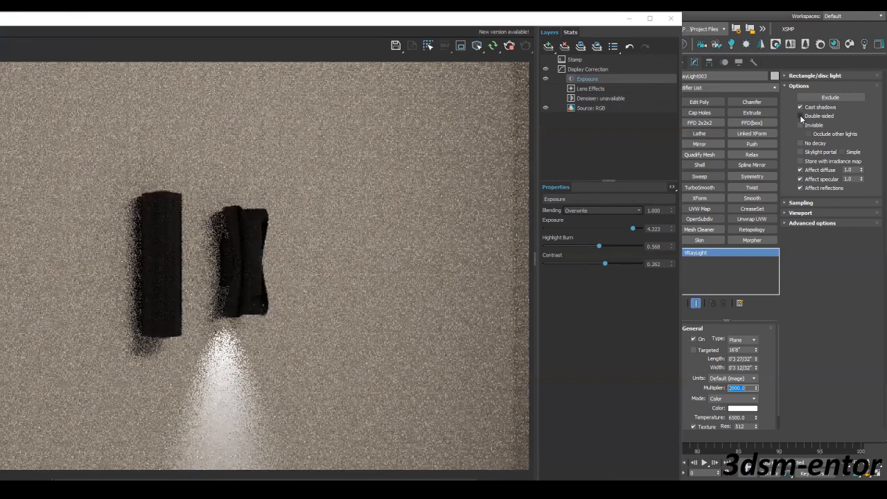
Make the plane light double-sided, switch its color mode to Temperature at 3830.45, and stop the render after reviewing it
{"action": "left_click", "coordinate": [800, 116]}
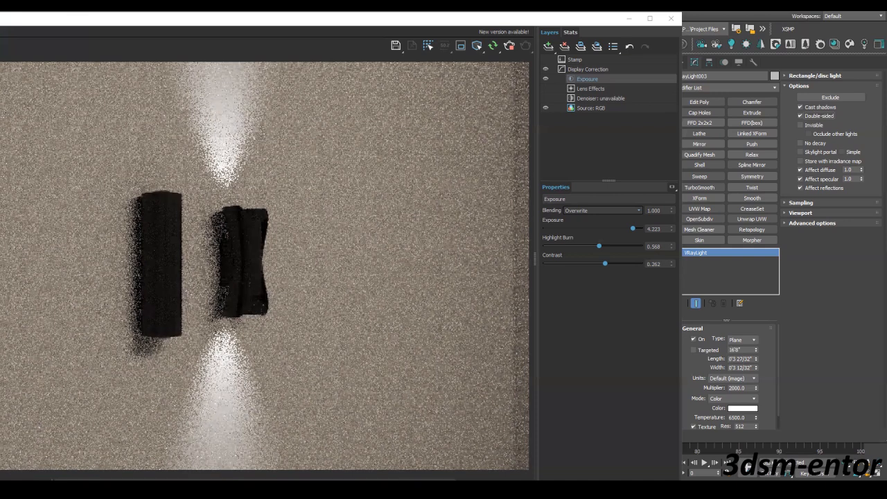
{"action": "left_click", "coordinate": [720, 400]}
{"action": "left_click", "coordinate": [754, 419]}
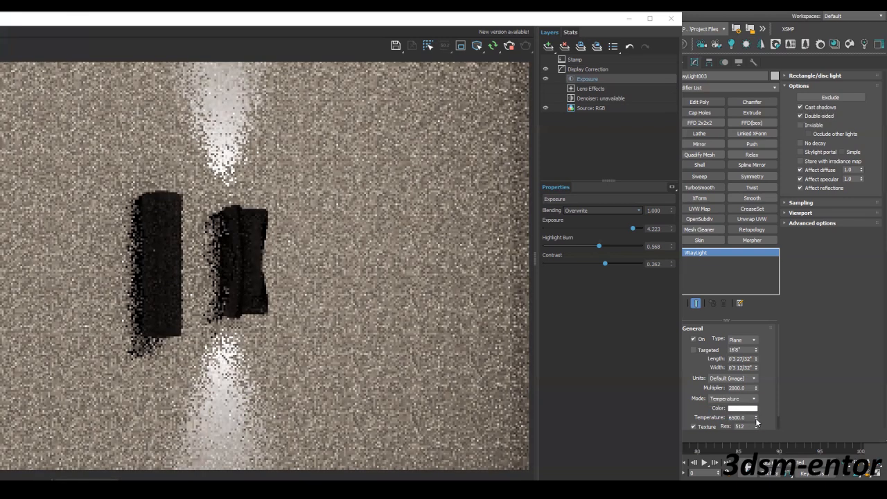
{"action": "left_click_drag", "start_coordinate": [755, 426], "coordinate": [755, 430]}
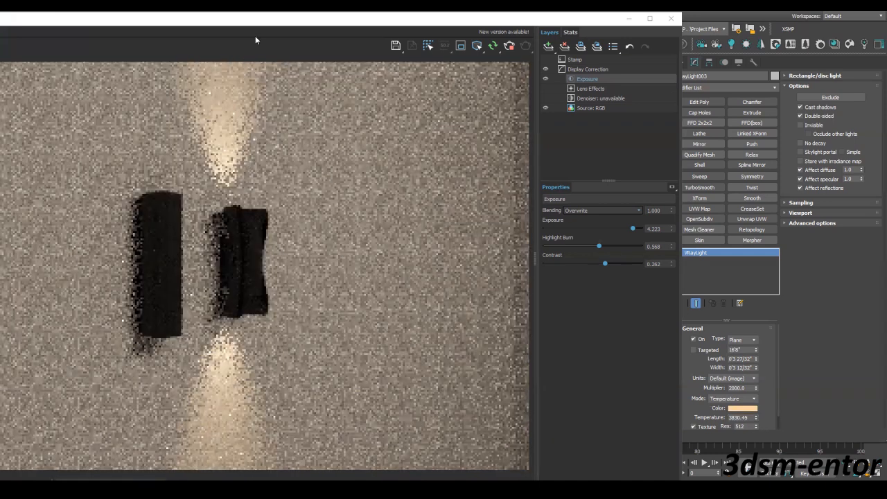
{"action": "left_click_drag", "start_coordinate": [275, 23], "coordinate": [344, 23]}
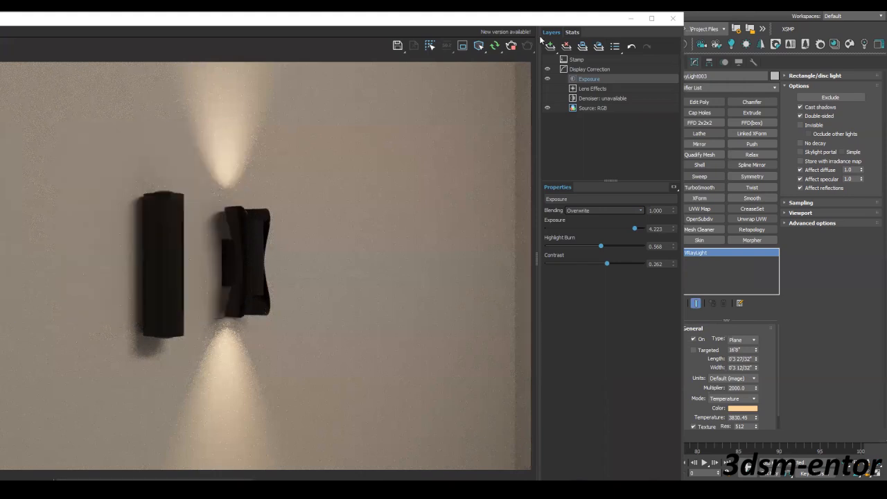
{"action": "left_click", "coordinate": [511, 46]}
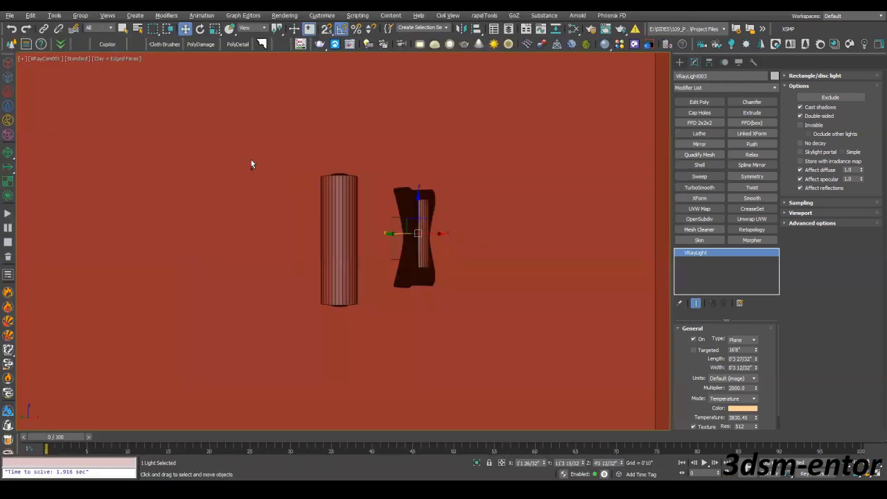
Centre the plane light inside the curved lamp's inner cylinder in the top view
{"action": "key", "text": "alt+w"}
{"action": "key", "text": "alt+w"}
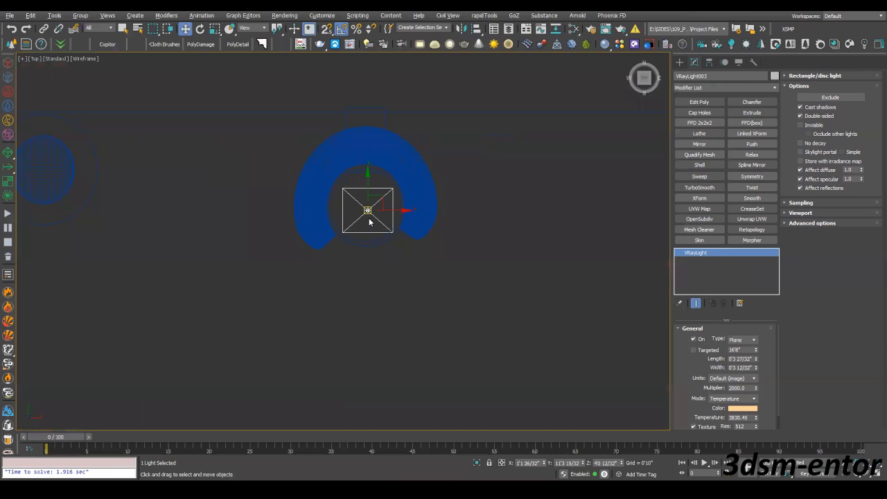
{"action": "scroll", "coordinate": [368, 220], "scroll_direction": "up", "scroll_amount": 3}
{"action": "scroll", "coordinate": [362, 224], "scroll_direction": "up", "scroll_amount": 2}
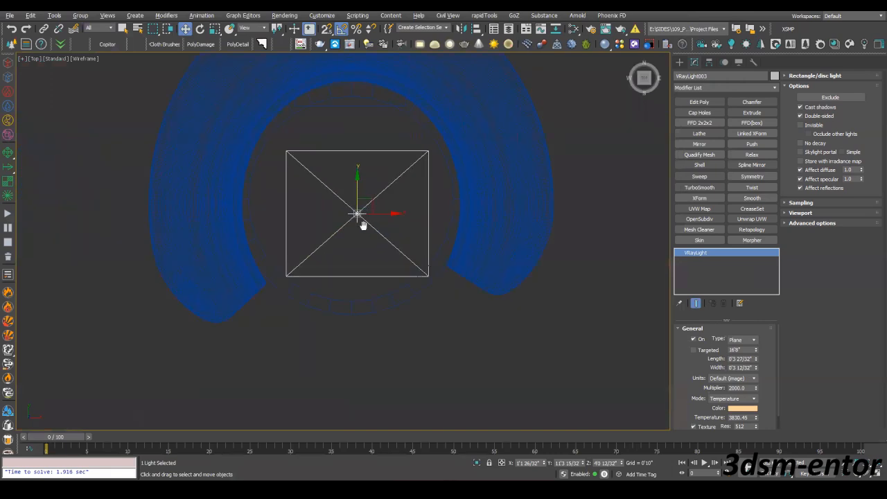
{"action": "scroll", "coordinate": [363, 224], "scroll_direction": "up", "scroll_amount": 1}
{"action": "left_click_drag", "start_coordinate": [360, 200], "coordinate": [353, 185]}
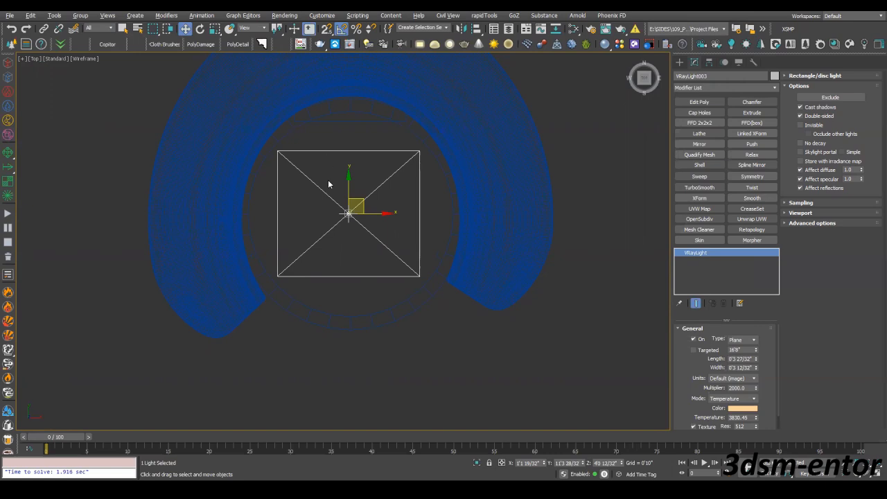
Change the light's type to Disc and enlarge its radius to 0'2 15/32"
{"action": "left_click", "coordinate": [754, 341]}
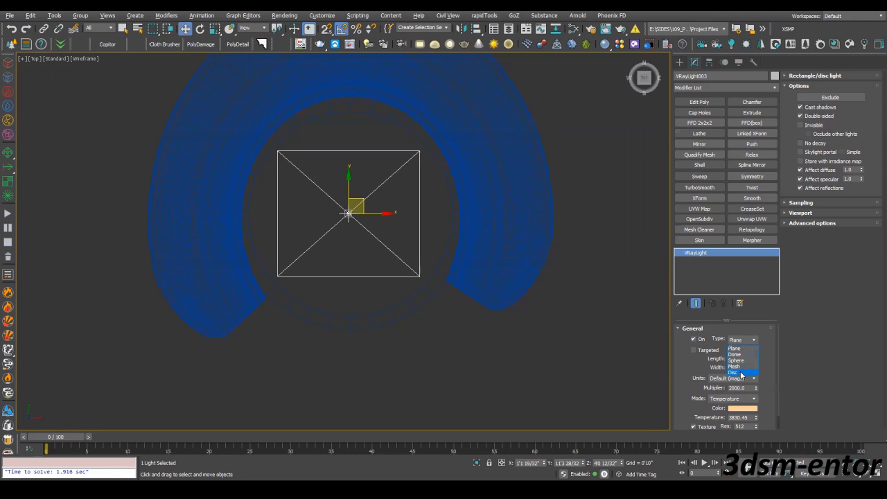
{"action": "left_click", "coordinate": [740, 373]}
{"action": "scroll", "coordinate": [367, 233], "scroll_direction": "down", "scroll_amount": 4}
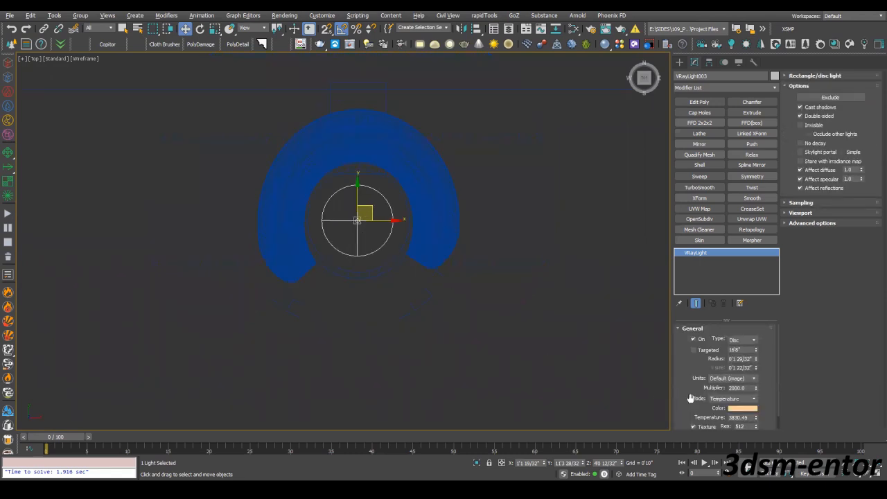
{"action": "left_click_drag", "start_coordinate": [753, 362], "coordinate": [755, 340]}
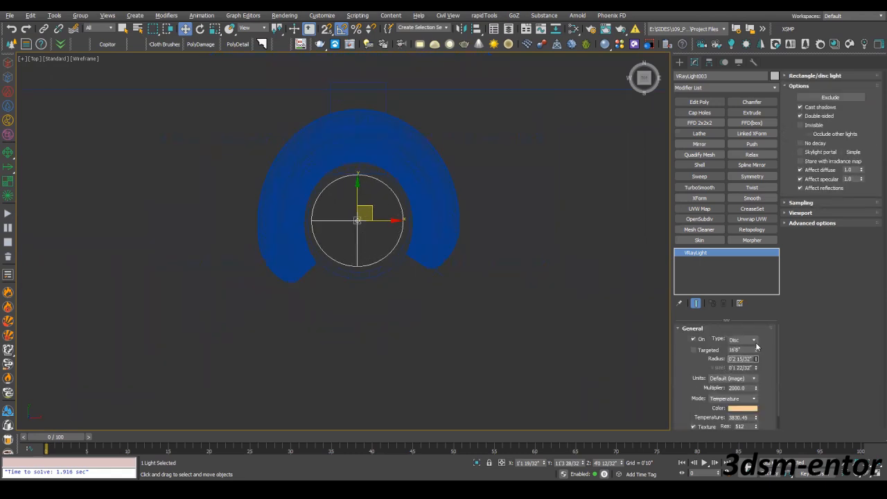
Clone the disc light as an independent copy centred on the cylindrical lamp in the top view
{"action": "middle_click_drag", "start_coordinate": [430, 232], "coordinate": [465, 271]}
{"action": "scroll", "coordinate": [465, 271], "scroll_direction": "down", "scroll_amount": 4}
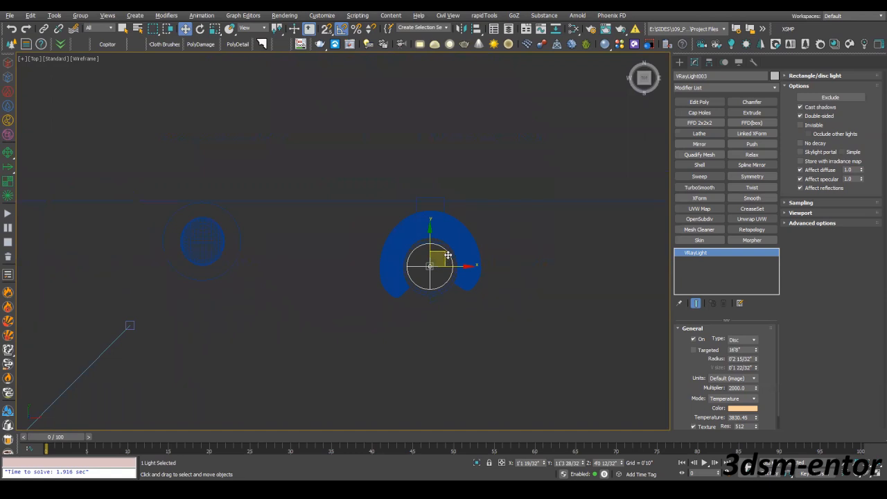
{"action": "left_click_drag", "start_coordinate": [447, 255], "coordinate": [217, 230], "text": "shift"}
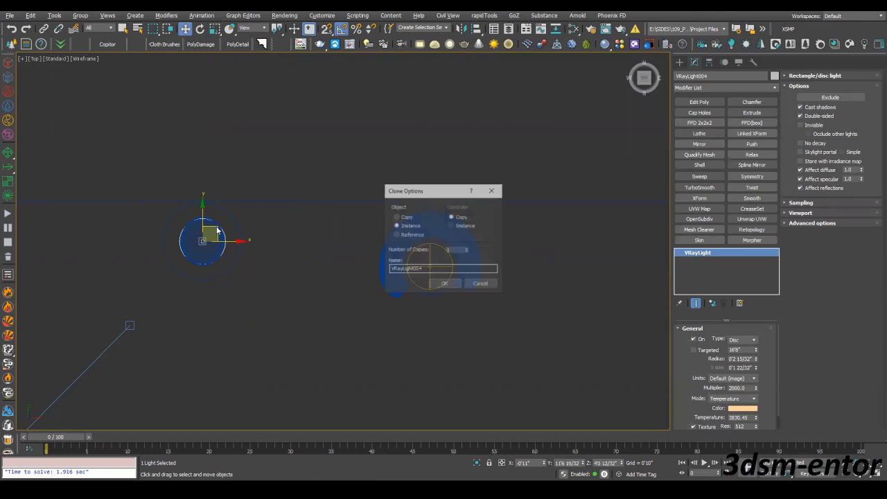
{"action": "left_click", "coordinate": [404, 217]}
{"action": "left_click", "coordinate": [444, 284]}
Raise the copied disc light in the front view to just above the cylindrical lamp's top cap
{"action": "key", "text": "alt+w"}
{"action": "key", "text": "alt+w"}
{"action": "scroll", "coordinate": [340, 307], "scroll_direction": "down", "scroll_amount": 3}
{"action": "scroll", "coordinate": [287, 297], "scroll_direction": "up", "scroll_amount": 4}
{"action": "left_click_drag", "start_coordinate": [278, 278], "coordinate": [278, 172]}
{"action": "scroll", "coordinate": [274, 198], "scroll_direction": "up", "scroll_amount": 6}
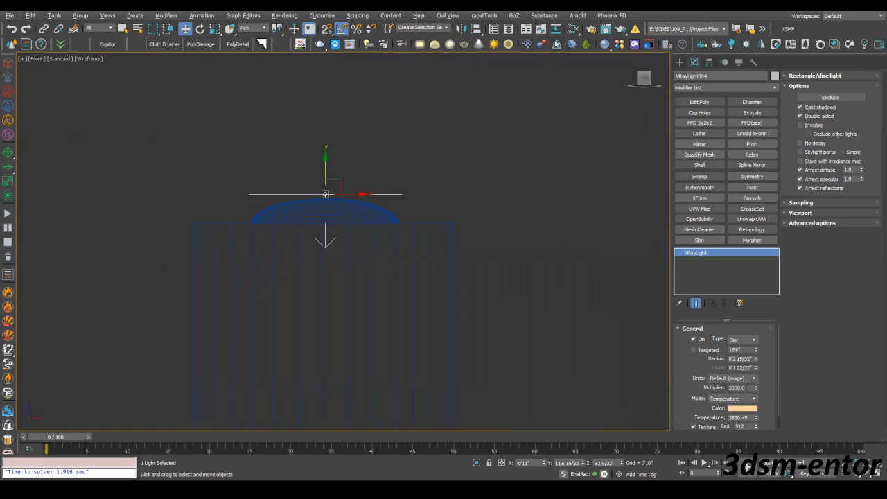
Mirror the copied disc light on the Y axis with No Clone so that it faces upward
{"action": "left_click", "coordinate": [459, 31]}
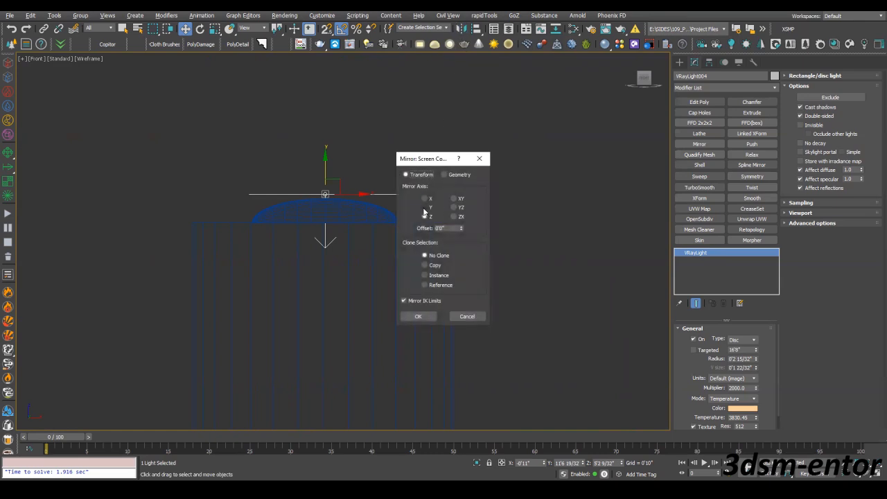
{"action": "left_click", "coordinate": [425, 207]}
{"action": "left_click", "coordinate": [420, 316]}
{"action": "middle_click_drag", "start_coordinate": [322, 203], "coordinate": [343, 203]}
{"action": "scroll", "coordinate": [343, 202], "scroll_direction": "up", "scroll_amount": 2}
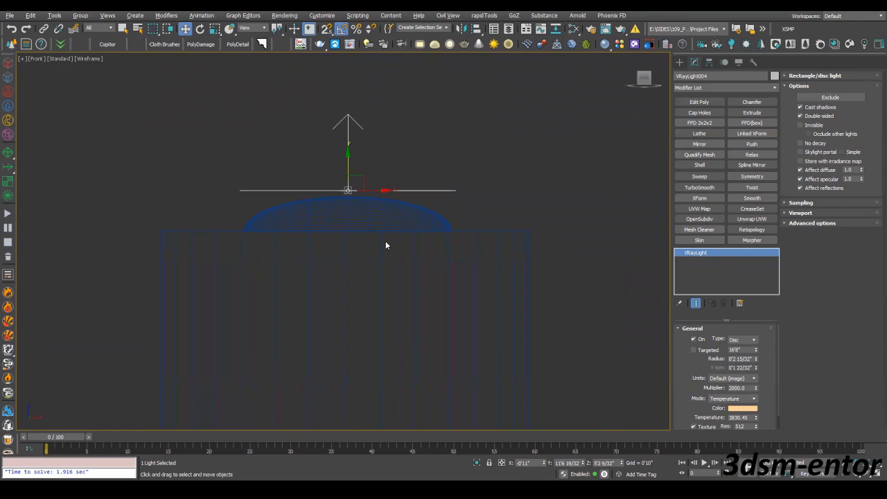
Start an interactive render and turn off Double-sided for the cylindrical lamp's disc light
{"action": "left_click", "coordinate": [349, 44]}
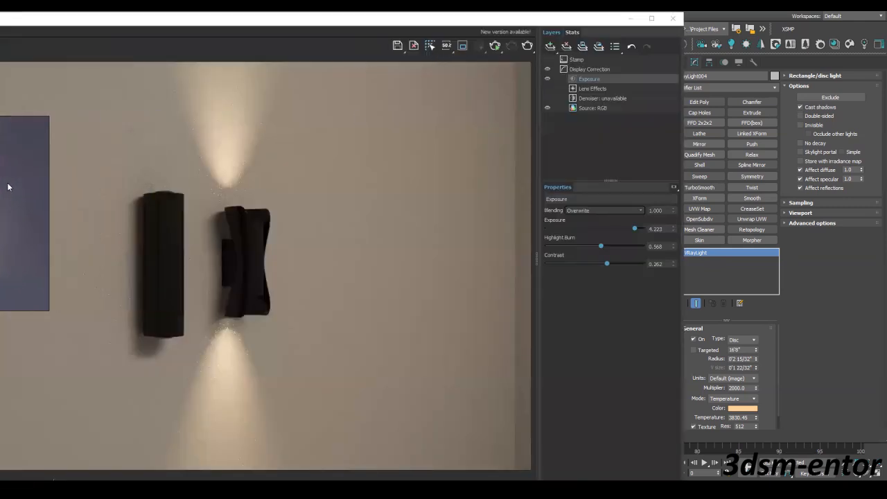
{"action": "left_click", "coordinate": [497, 49]}
{"action": "left_click", "coordinate": [505, 59]}
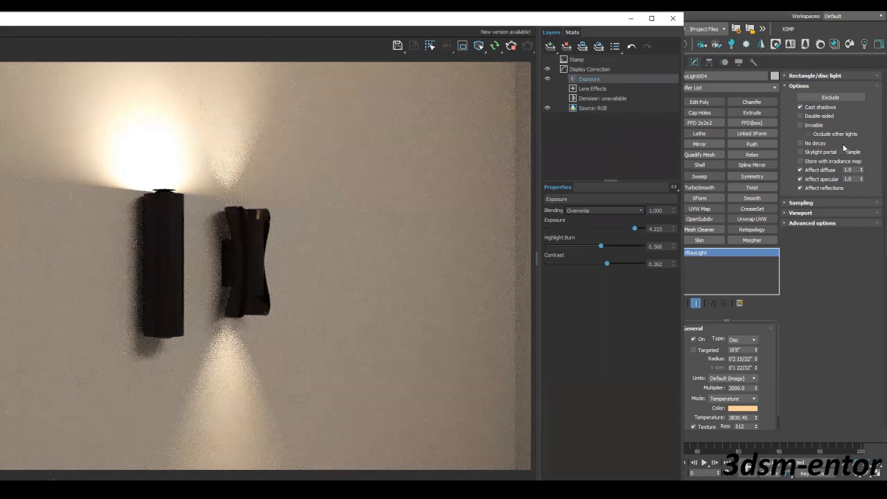
Narrow the cylindrical lamp's beam by setting the disc light's Directional value to 0.5, and raise it to 0.85
{"action": "left_click", "coordinate": [827, 76]}
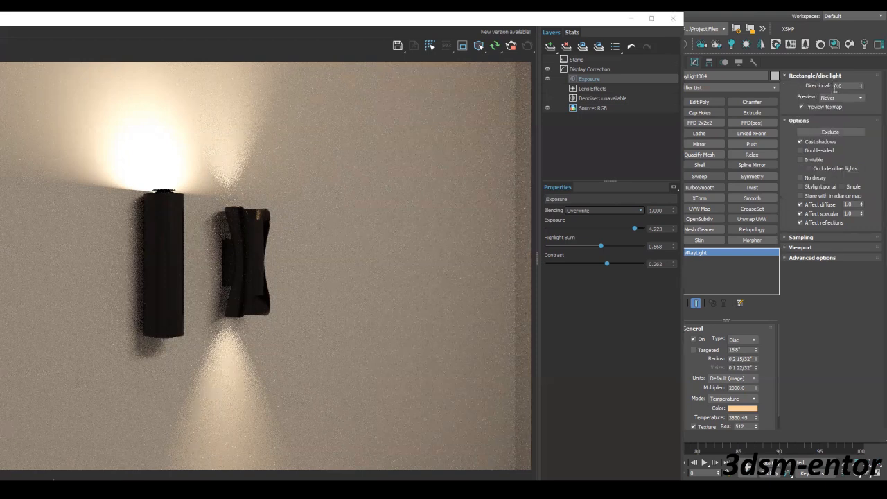
{"action": "left_click_drag", "start_coordinate": [846, 87], "coordinate": [817, 88]}
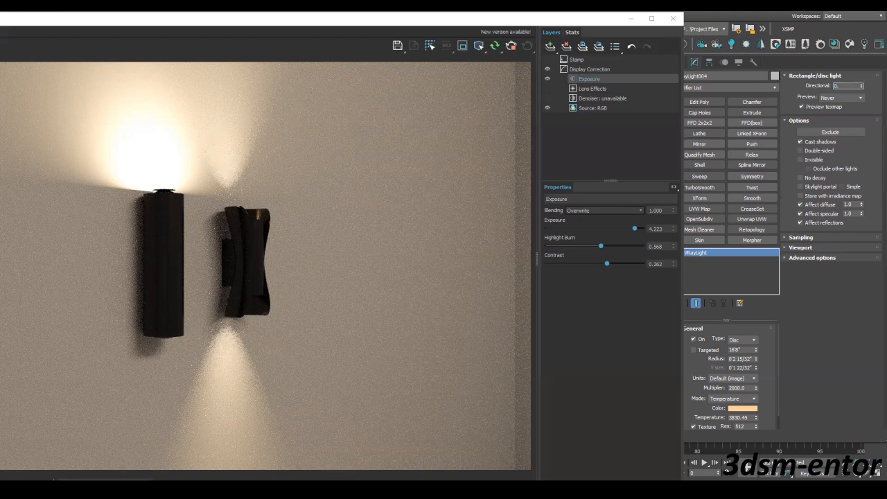
{"action": "key", "text": "Return"}
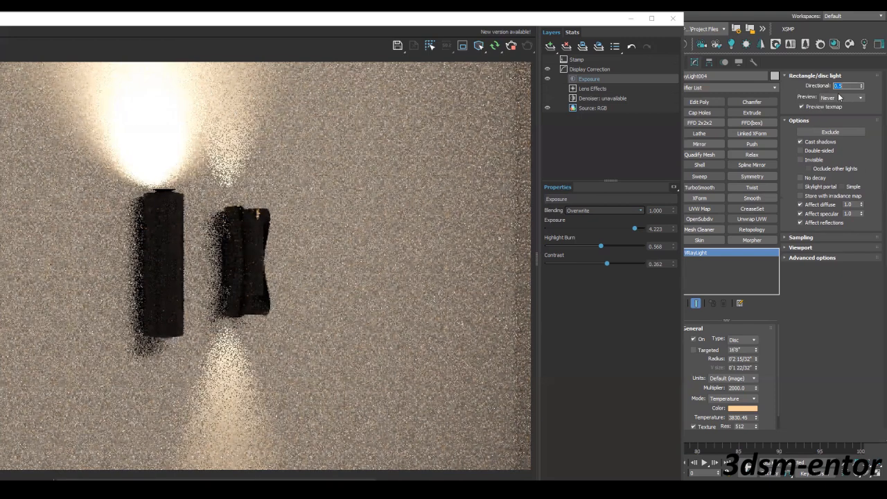
{"action": "type", "text": "0.85"}
{"action": "key", "text": "Return"}
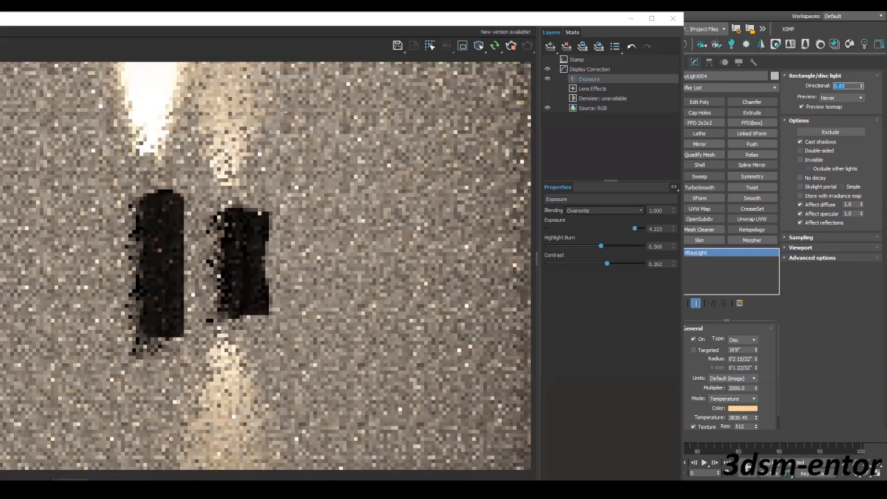
Tighten the cylindrical lamp's beam by setting the disc light's Directional value to 0.9, and raise it to 0.94
{"action": "type", "text": "0."}
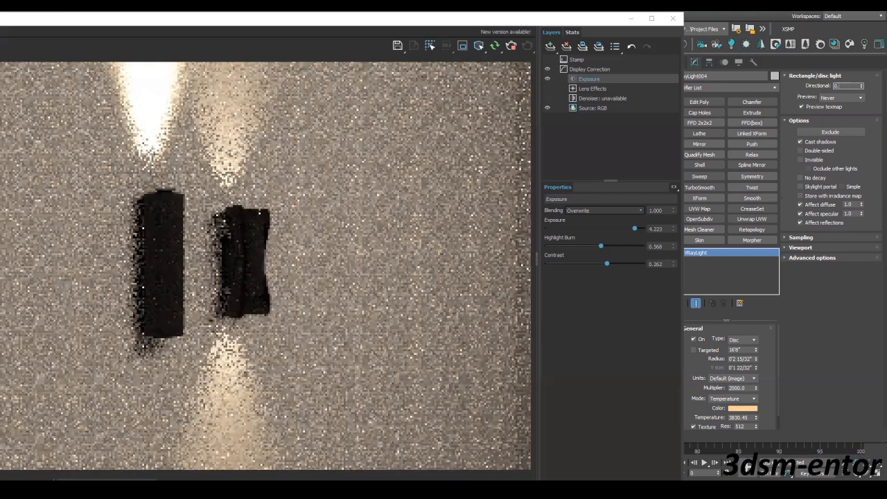
{"action": "type", "text": "9"}
{"action": "key", "text": "Return"}
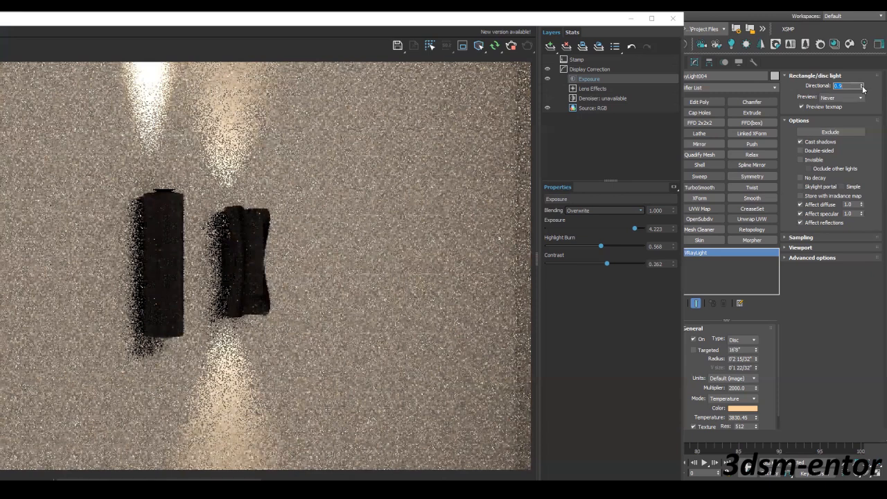
{"action": "type", "text": "0.94"}
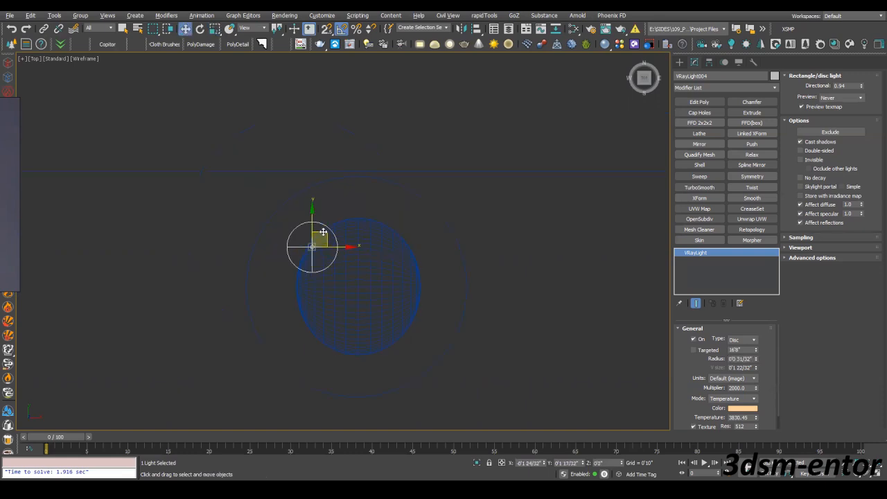
Clone the small disc light along X in the top view as two instances, making a row of three lights across the cap
{"action": "left_click_drag", "start_coordinate": [329, 245], "coordinate": [382, 245], "text": "shift"}
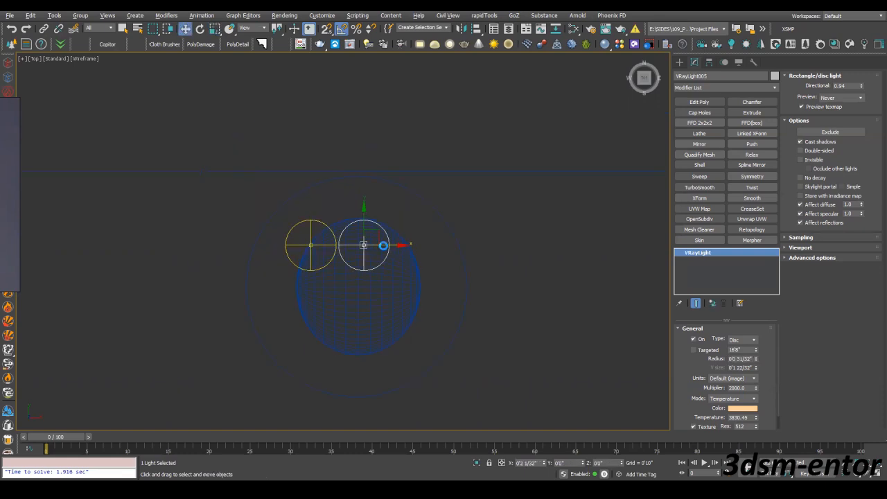
{"action": "left_click", "coordinate": [396, 225]}
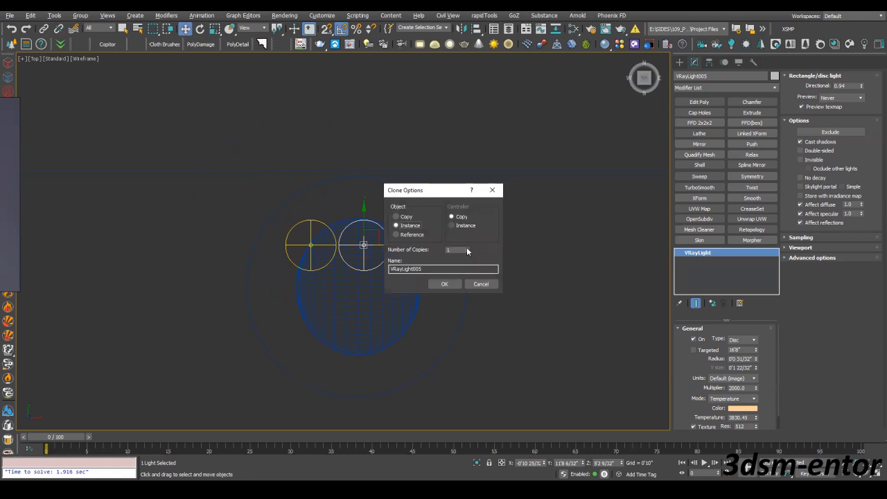
{"action": "left_click", "coordinate": [457, 285]}
{"action": "middle_click_drag", "start_coordinate": [424, 256], "coordinate": [397, 256]}
{"action": "scroll", "coordinate": [396, 257], "scroll_direction": "up", "scroll_amount": 2}
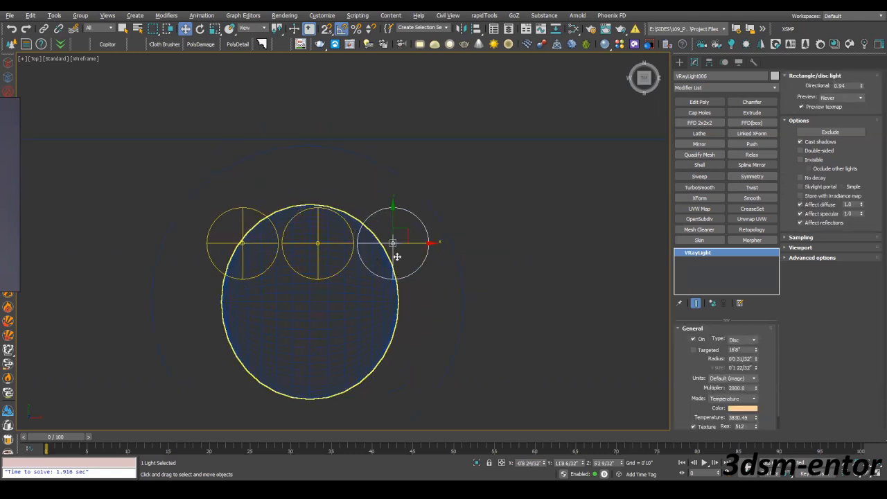
Tilt the two outer disc lights away from the middle one in the front view so their beams fan outward
{"action": "key", "text": "alt+w"}
{"action": "key", "text": "alt+w"}
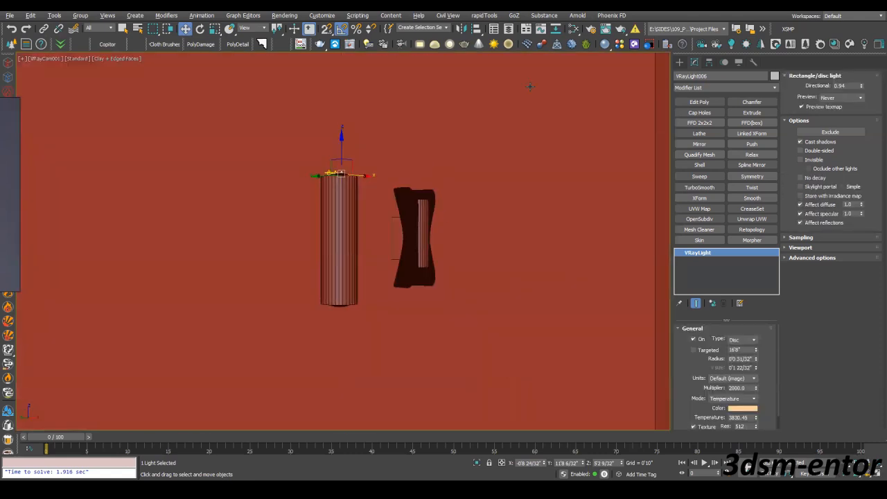
{"action": "left_click", "coordinate": [349, 44]}
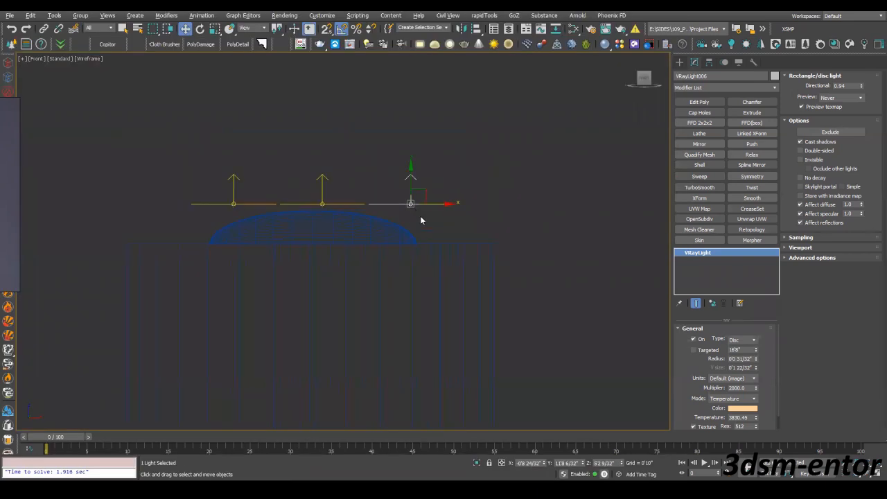
{"action": "key", "text": "e"}
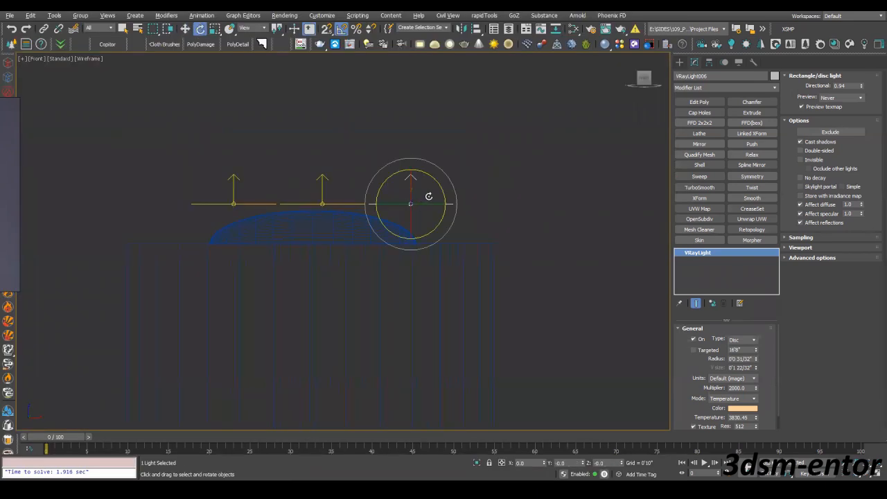
{"action": "left_click_drag", "start_coordinate": [434, 174], "coordinate": [444, 188]}
{"action": "left_click", "coordinate": [253, 203]}
{"action": "left_click_drag", "start_coordinate": [260, 181], "coordinate": [239, 204]}
Lower the two tilted outer disc lights in the front view so they sit close to the sloping sides of the cap
{"action": "key", "text": "w"}
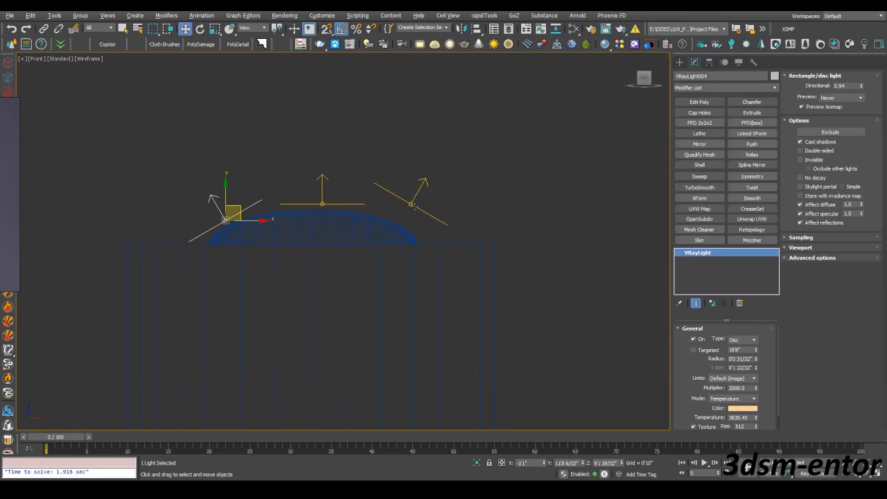
{"action": "left_click", "coordinate": [425, 190]}
{"action": "left_click_drag", "start_coordinate": [425, 190], "coordinate": [424, 211]}
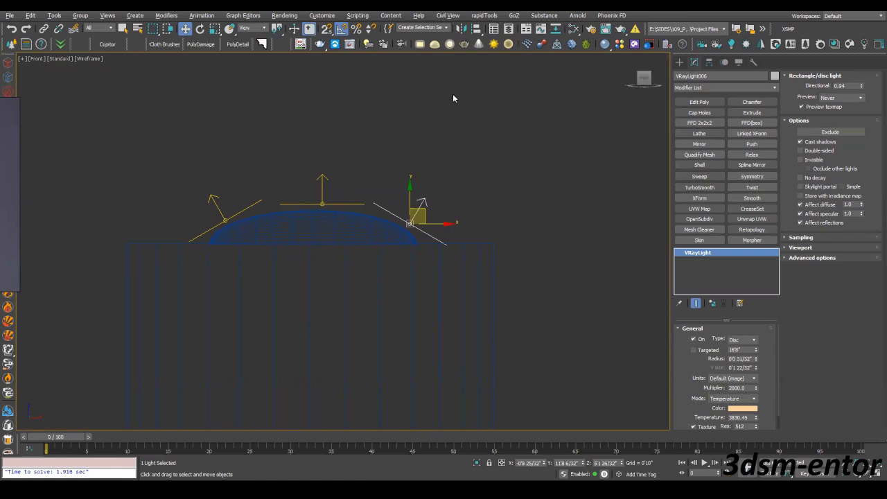
Bring up the V-Ray frame buffer to examine the cylindrical lamp's fanned beams, and move it aside to uncover the viewport
{"action": "left_click", "coordinate": [349, 44]}
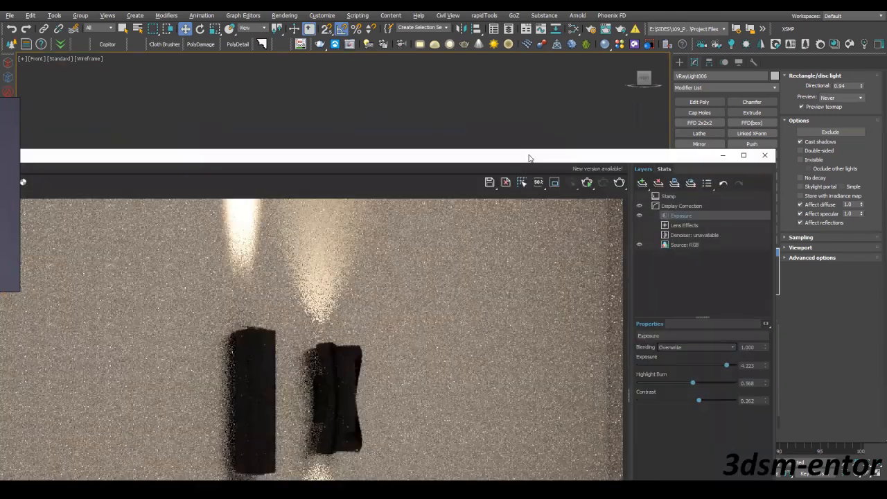
{"action": "left_click_drag", "start_coordinate": [589, 155], "coordinate": [601, 36]}
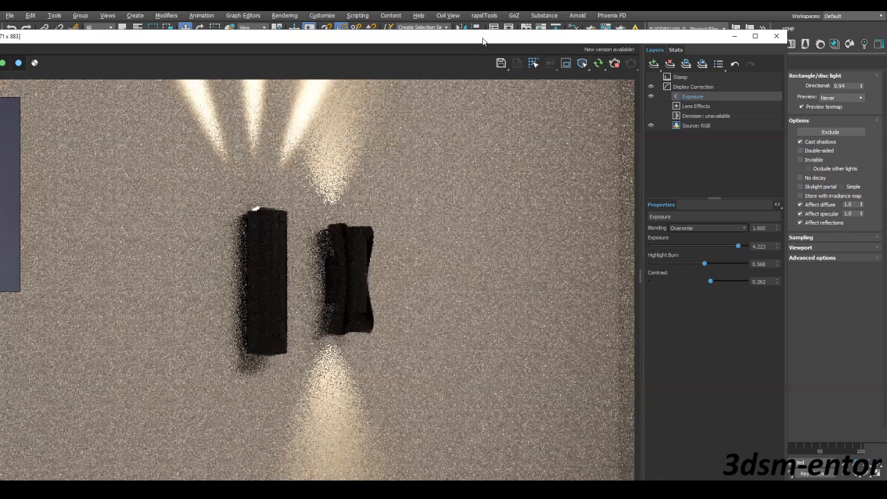
{"action": "left_click_drag", "start_coordinate": [478, 42], "coordinate": [0, 76]}
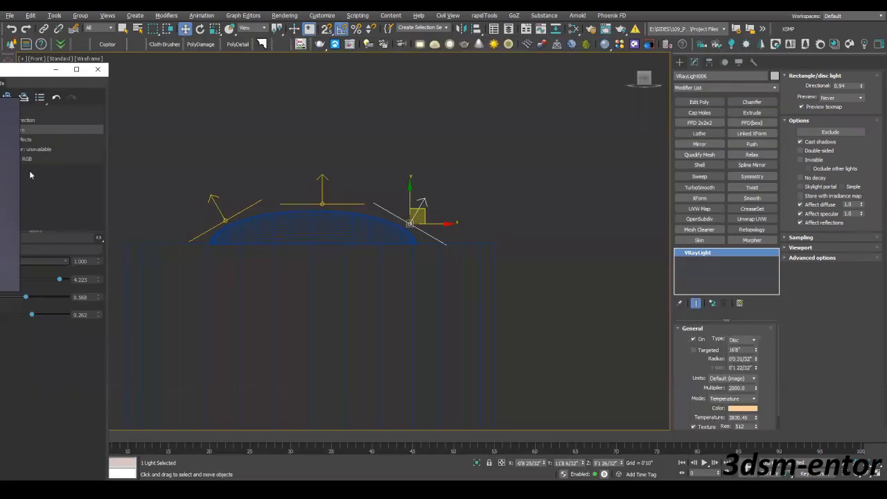
Select the middle disc light above the cylindrical lamp and ready it for rotation in the camera view
{"action": "left_click", "coordinate": [221, 216]}
{"action": "left_click_drag", "start_coordinate": [251, 211], "coordinate": [274, 211]}
{"action": "key", "text": "e"}
{"action": "key", "text": "c"}
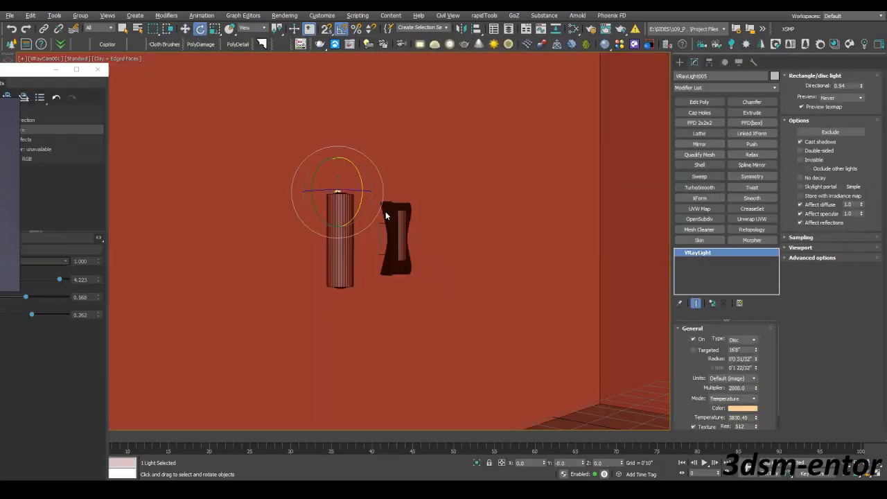